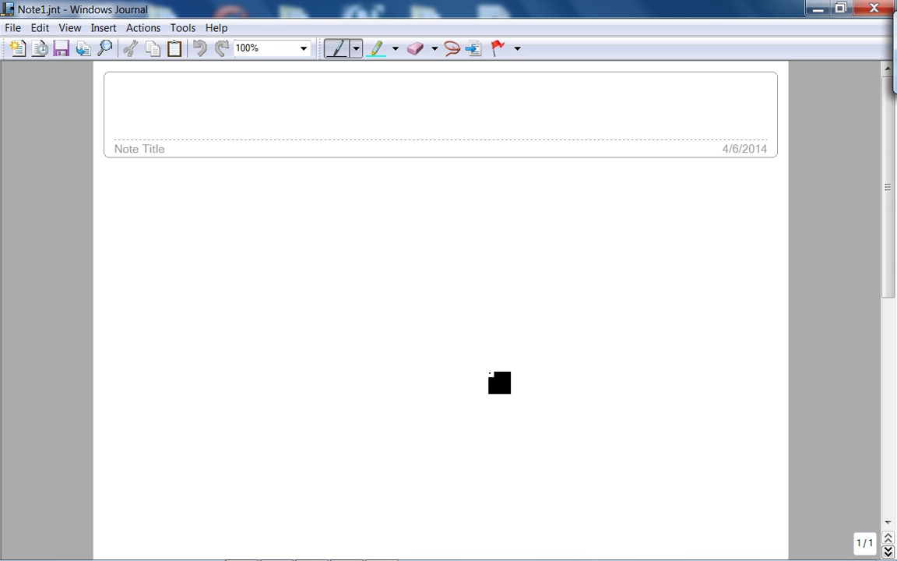
Handwrite 'EE2902 Sp#14 W#5/L#2:' in the note title and underline it.
mouse_move(168, 102)
mouse_down()
mouse_move(165, 124)
mouse_move(214, 108)
mouse_move(268, 126)
mouse_move(280, 118)
mouse_up()
drag(285, 114, 298, 113)
mouse_move(285, 119)
mouse_down()
mouse_move(300, 118)
mouse_move(289, 125)
mouse_up()
drag(296, 109, 295, 125)
mouse_move(303, 110)
mouse_down()
mouse_move(303, 126)
mouse_move(366, 115)
mouse_move(371, 126)
mouse_up()
mouse_move(386, 108)
mouse_down()
mouse_move(381, 127)
mouse_move(406, 126)
mouse_up()
drag(403, 119, 423, 124)
click(426, 114)
click(427, 122)
mouse_move(169, 142)
mouse_down()
mouse_move(280, 132)
mouse_move(420, 136)
mouse_move(457, 113)
mouse_move(471, 129)
mouse_move(478, 124)
mouse_up()
Add 'Mod-5 sequence generator.' to the title and underline 'sequence generator'.
mouse_move(485, 114)
mouse_down()
mouse_move(482, 126)
mouse_move(496, 122)
mouse_up()
mouse_move(503, 115)
mouse_down()
mouse_move(498, 128)
mouse_move(539, 133)
mouse_up()
mouse_move(546, 126)
mouse_down()
mouse_move(544, 138)
mouse_move(562, 129)
mouse_move(608, 140)
mouse_move(640, 134)
mouse_up()
drag(641, 130, 656, 136)
drag(660, 129, 674, 130)
click(676, 134)
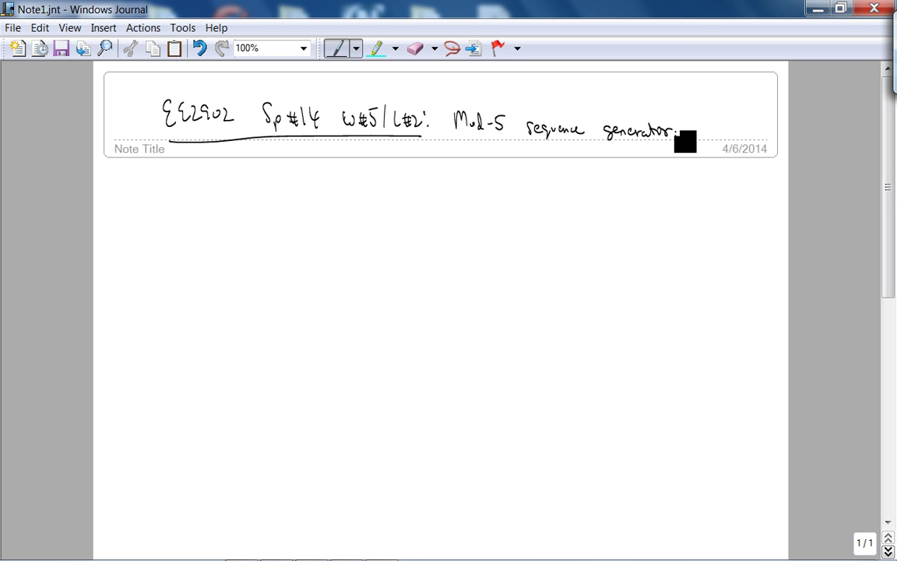
drag(463, 147, 655, 145)
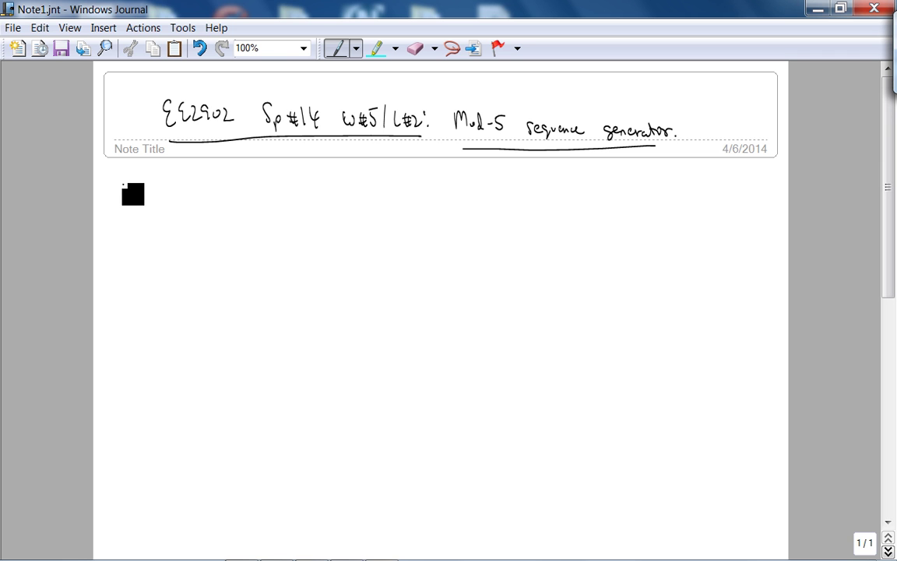
Handwrite 'Problem: Design an FSM that outputs the remainder when an arbitrary' on the first line.
mouse_move(122, 182)
mouse_down()
mouse_move(123, 207)
mouse_move(160, 196)
mouse_move(169, 207)
mouse_move(207, 204)
mouse_move(237, 205)
mouse_up()
drag(238, 195, 284, 201)
mouse_move(309, 187)
mouse_down()
mouse_move(308, 201)
mouse_move(317, 187)
mouse_up()
mouse_move(309, 194)
mouse_down()
mouse_move(385, 201)
mouse_move(372, 187)
mouse_move(391, 199)
mouse_move(454, 204)
mouse_move(461, 195)
mouse_move(478, 200)
mouse_move(481, 190)
mouse_up()
drag(483, 185, 493, 196)
drag(512, 190, 697, 195)
mouse_move(699, 185)
mouse_down()
mouse_move(705, 198)
mouse_move(727, 192)
mouse_move(741, 202)
mouse_up()
mouse_move(123, 238)
mouse_down()
mouse_move(115, 247)
mouse_move(136, 246)
mouse_move(117, 254)
mouse_move(255, 244)
mouse_up()
Erase a miswritten word and finish the second line with 'integer is divided by 5.'.
click(415, 48)
click(337, 48)
mouse_move(295, 232)
mouse_down()
mouse_move(289, 243)
mouse_move(300, 243)
mouse_up()
drag(303, 236, 314, 243)
drag(320, 239, 329, 243)
drag(362, 231, 372, 246)
drag(399, 230, 398, 242)
click(419, 239)
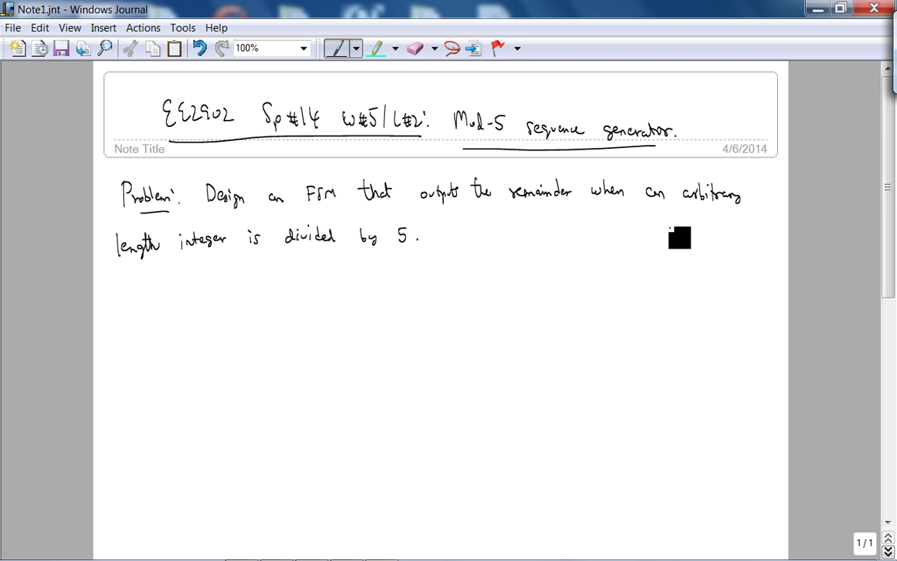
Underline 'arbitrary length integer' and write '(mod)' beneath 'remainder'.
drag(677, 208, 761, 212)
drag(115, 262, 201, 257)
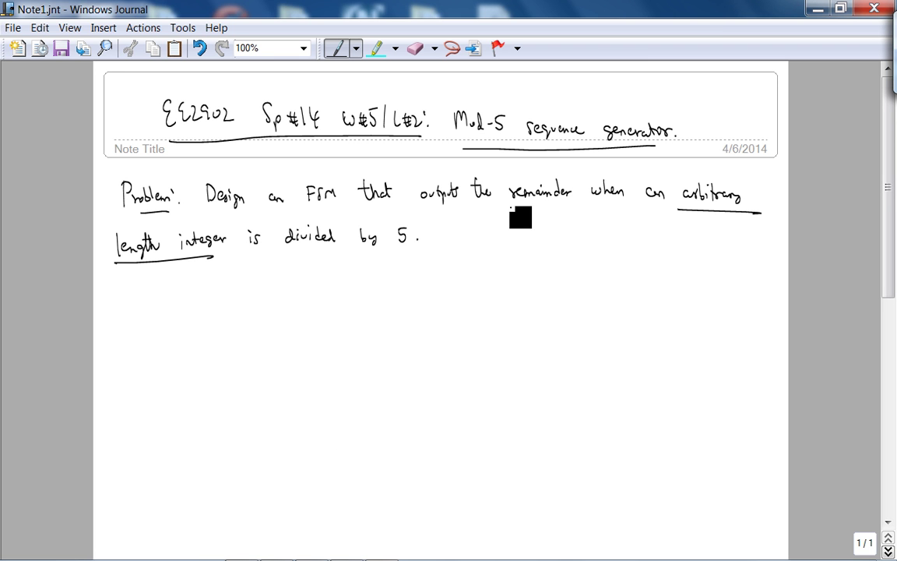
mouse_move(513, 211)
mouse_down()
mouse_move(510, 224)
mouse_move(528, 223)
mouse_up()
drag(533, 219, 553, 223)
Erase the stray stroke near the page bottom and begin the 'Solution' heading.
drag(391, 471, 386, 496)
click(390, 479)
mouse_move(127, 290)
mouse_down()
mouse_move(122, 307)
mouse_move(168, 310)
mouse_up()
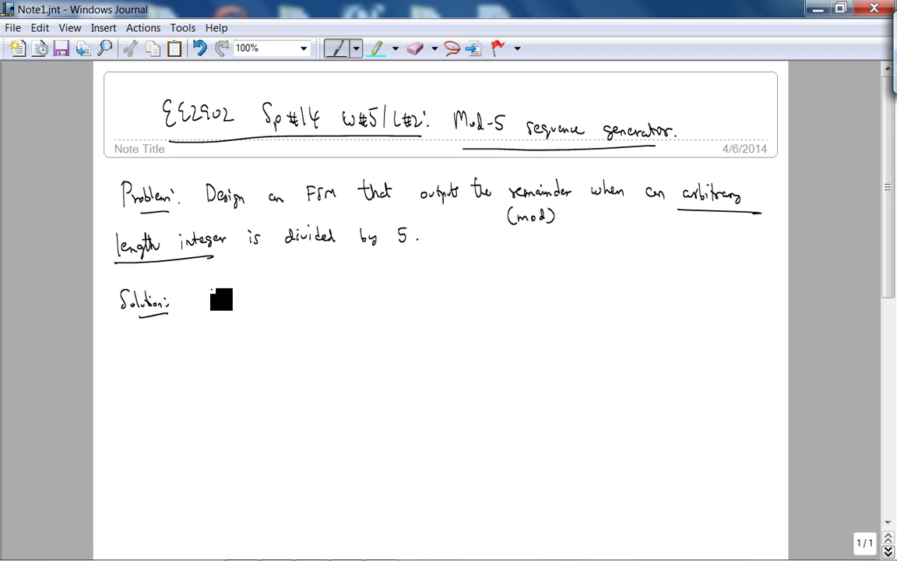
Underline 'Solution:', undo a miswritten word, and write 'We should try to obtain'.
mouse_move(213, 288)
mouse_down()
mouse_move(233, 300)
mouse_move(283, 300)
mouse_move(299, 285)
mouse_up()
key(ctrl+z)
click(336, 48)
mouse_move(305, 294)
mouse_down()
mouse_move(304, 285)
mouse_move(328, 302)
mouse_move(332, 292)
mouse_up()
mouse_move(332, 294)
mouse_down()
mouse_move(340, 305)
mouse_move(382, 286)
mouse_up()
drag(377, 291, 448, 291)
drag(450, 290, 477, 278)
Continue with 'the next state function. For this design' and bring up the course website.
drag(514, 289, 541, 290)
mouse_move(542, 279)
mouse_down()
mouse_move(545, 290)
mouse_move(548, 282)
mouse_up()
drag(556, 282, 553, 289)
mouse_move(563, 278)
mouse_down()
mouse_move(563, 289)
mouse_move(580, 281)
mouse_up()
mouse_move(579, 285)
mouse_down()
mouse_move(662, 288)
mouse_move(646, 278)
mouse_move(613, 294)
mouse_move(723, 287)
mouse_move(727, 278)
mouse_up()
click(631, 287)
drag(725, 274, 745, 287)
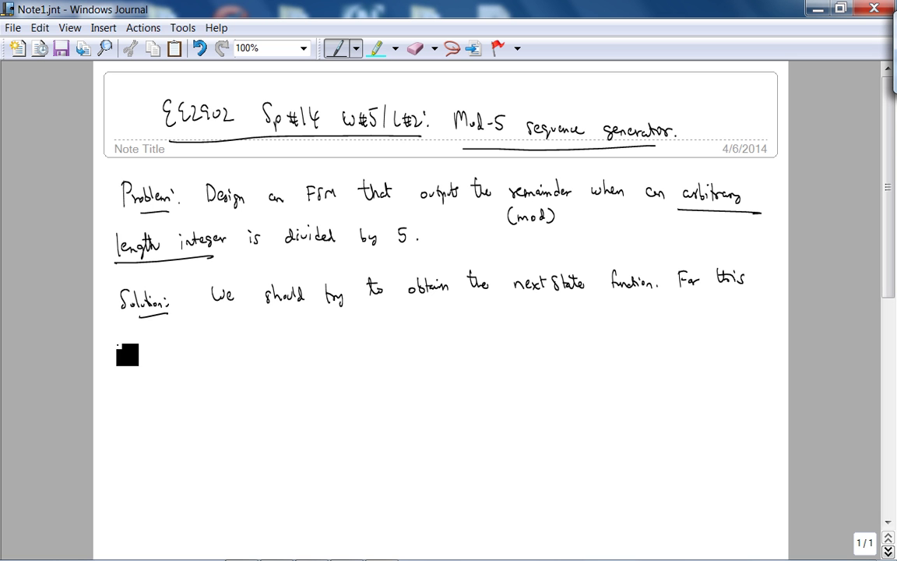
drag(125, 346, 132, 355)
drag(141, 348, 157, 353)
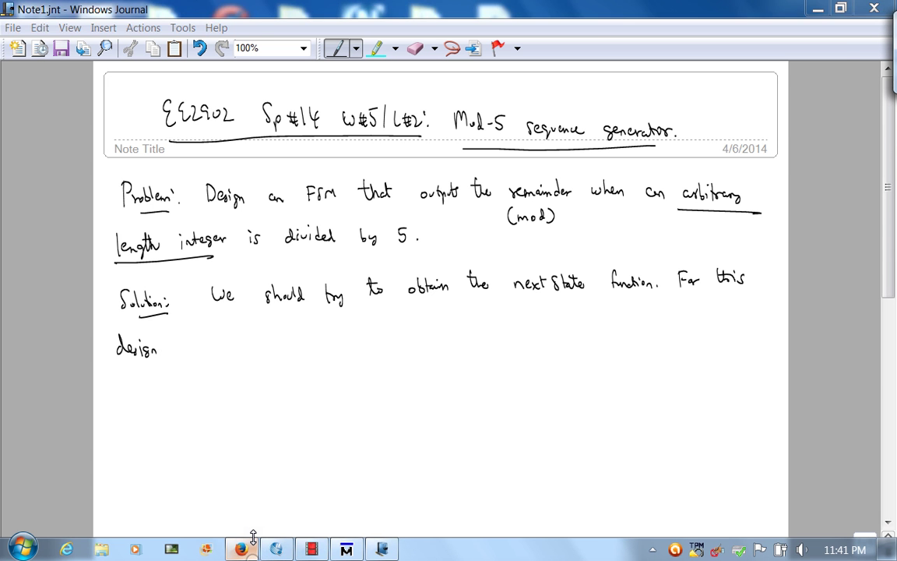
click(253, 539)
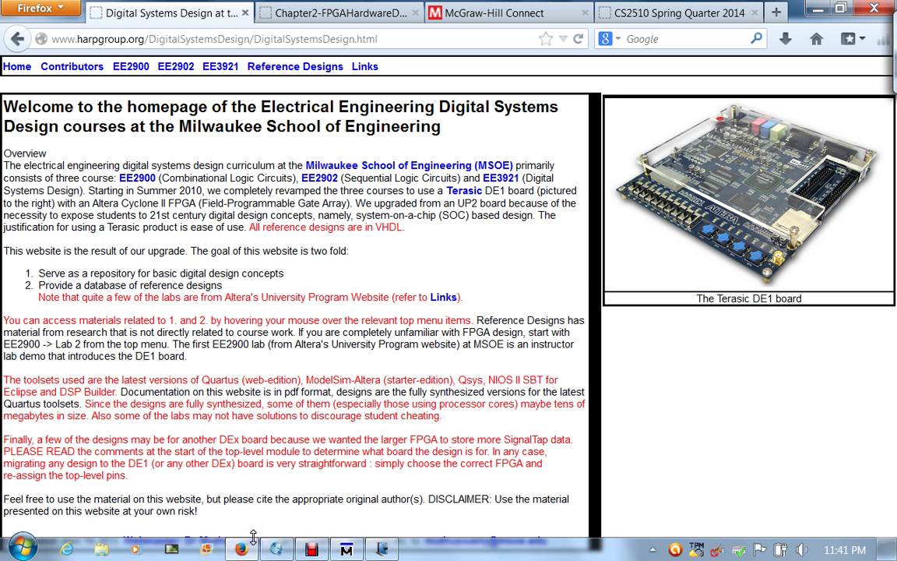
Browse the EE2902 menu's Mod-5 Sequence Generator and Reference Designs, highlighting the UP2 board upgrade sentence.
mouse_move(176, 66)
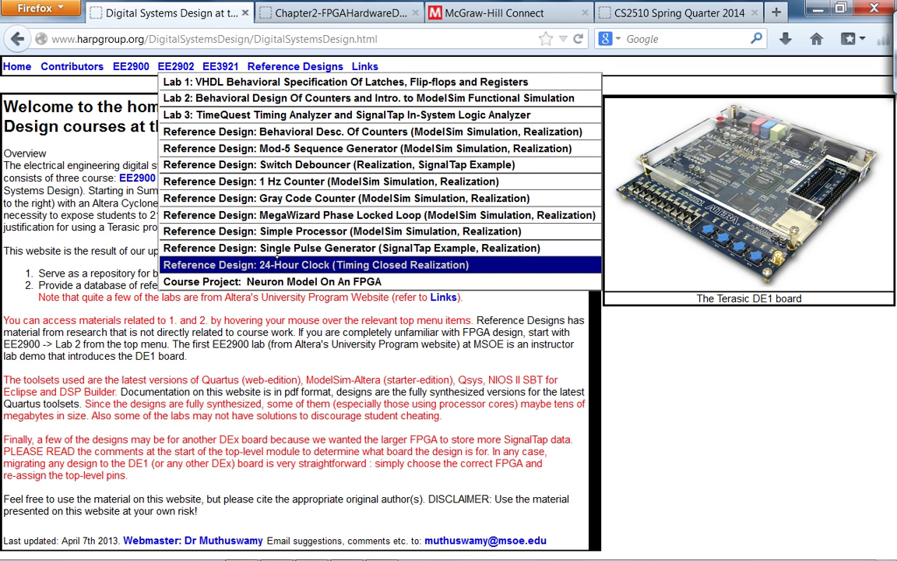
click(277, 257)
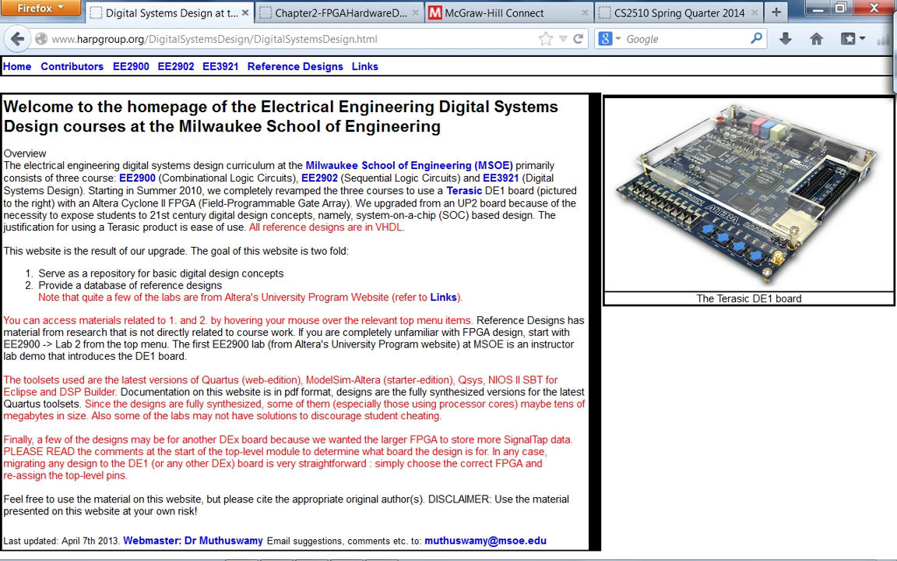
mouse_move(262, 67)
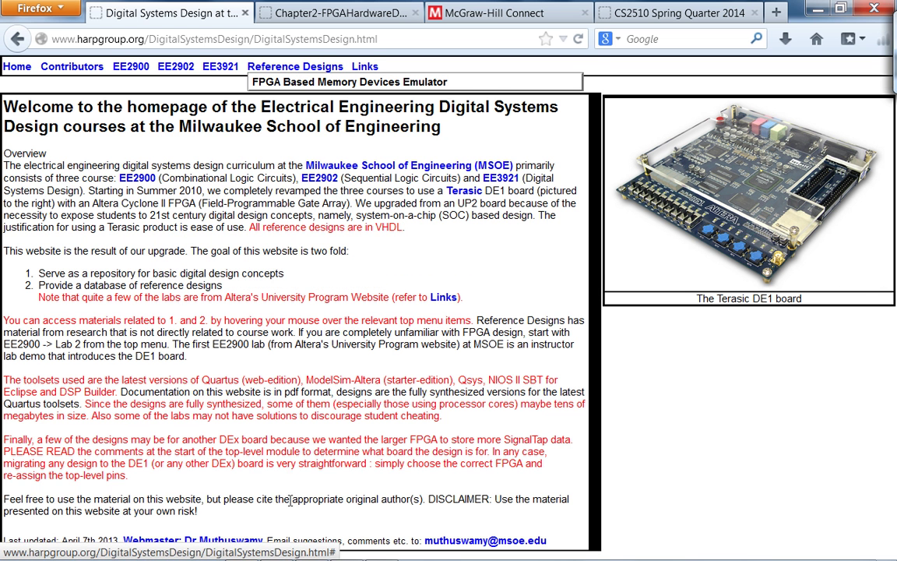
mouse_move(381, 537)
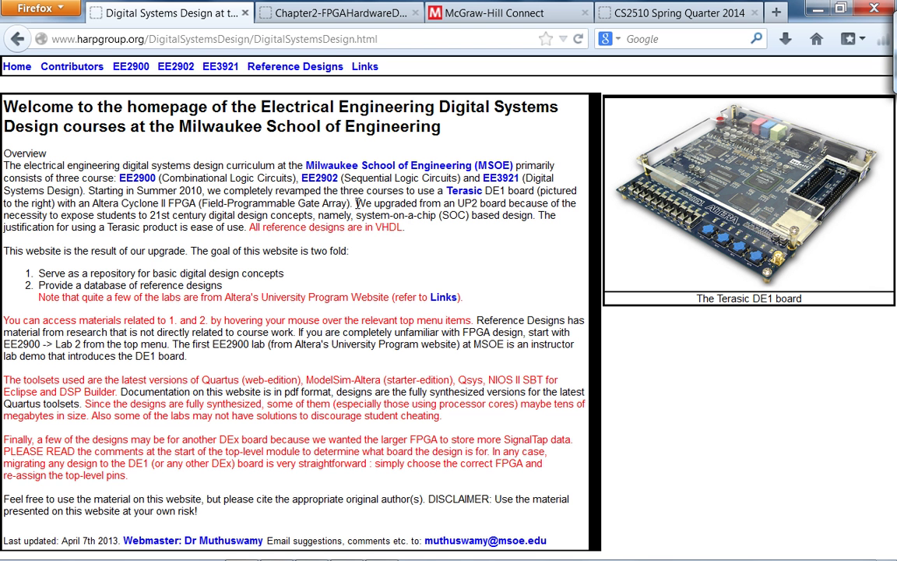
drag(357, 202, 490, 203)
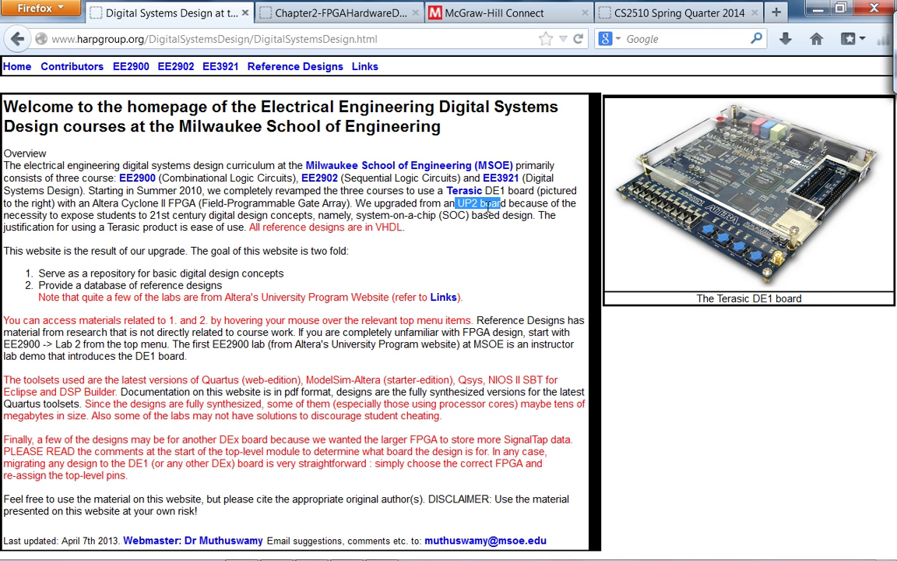
middle_click(470, 235)
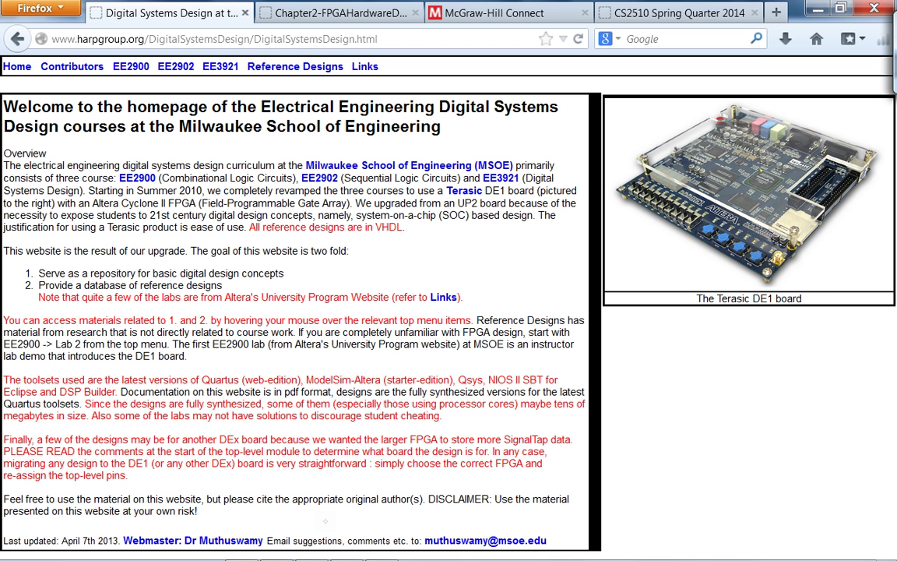
Select lines 35–41 of mod5SeqGen.vhd in Quartus II, then return to the Journal note.
mouse_move(312, 555)
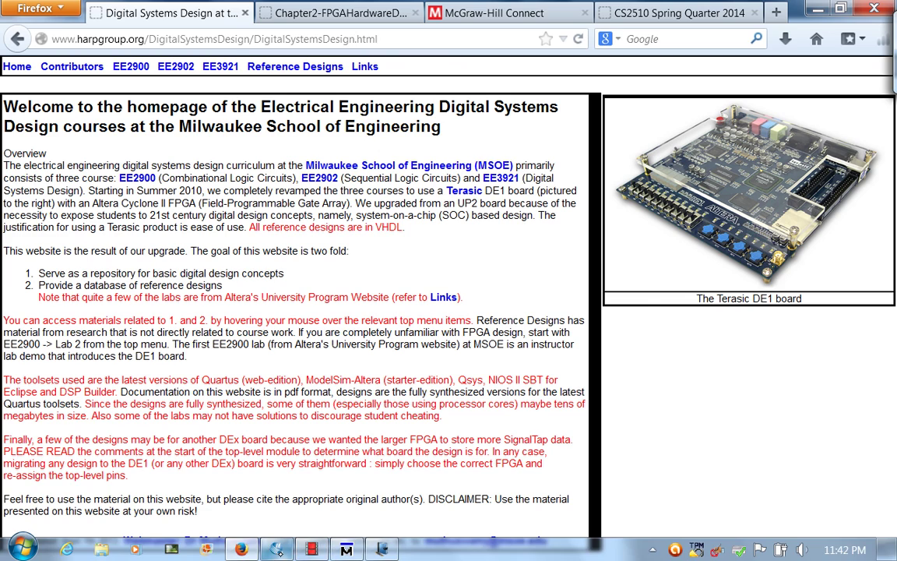
click(276, 549)
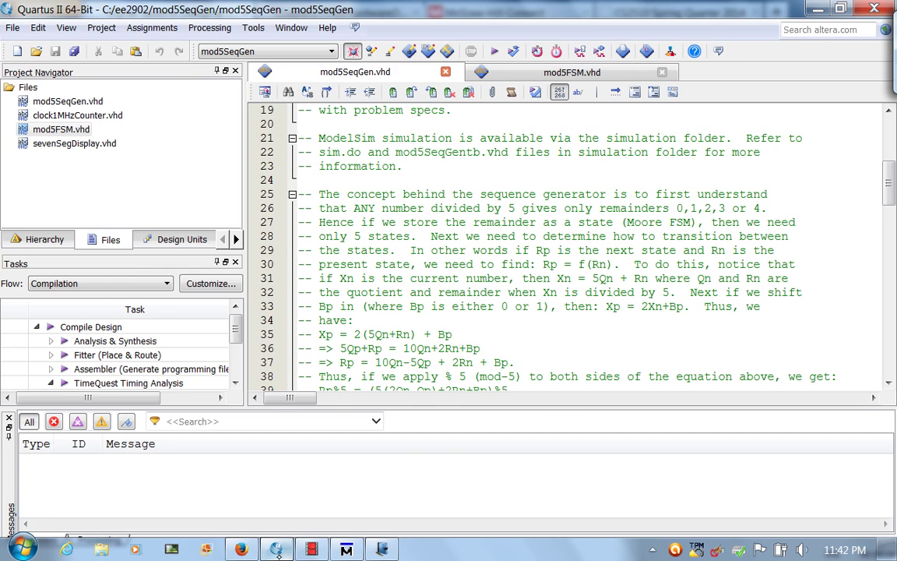
key(alt+Tab)
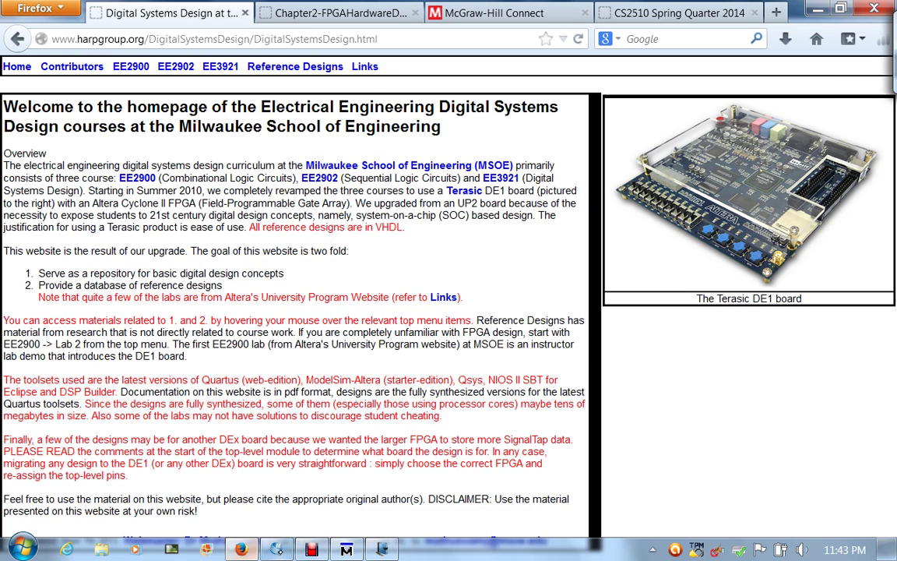
mouse_move(176, 66)
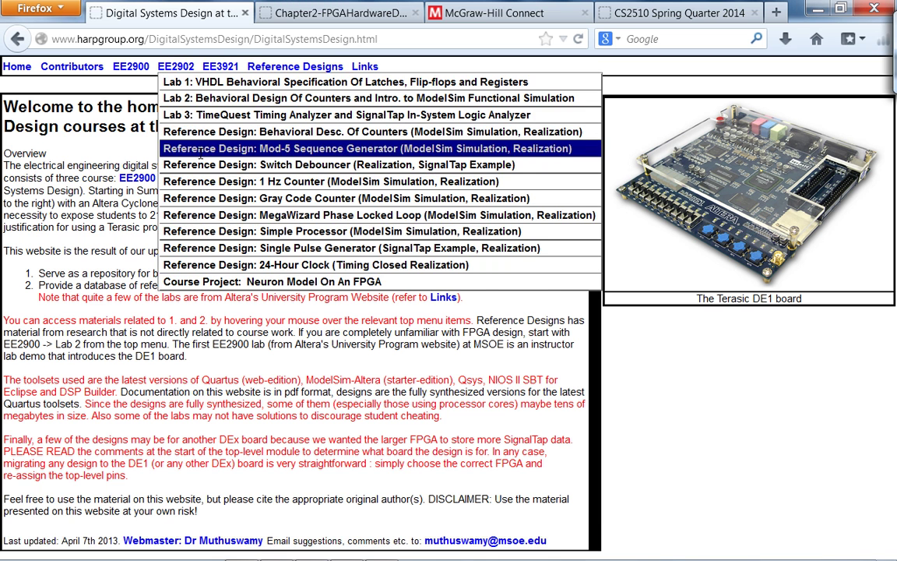
click(381, 548)
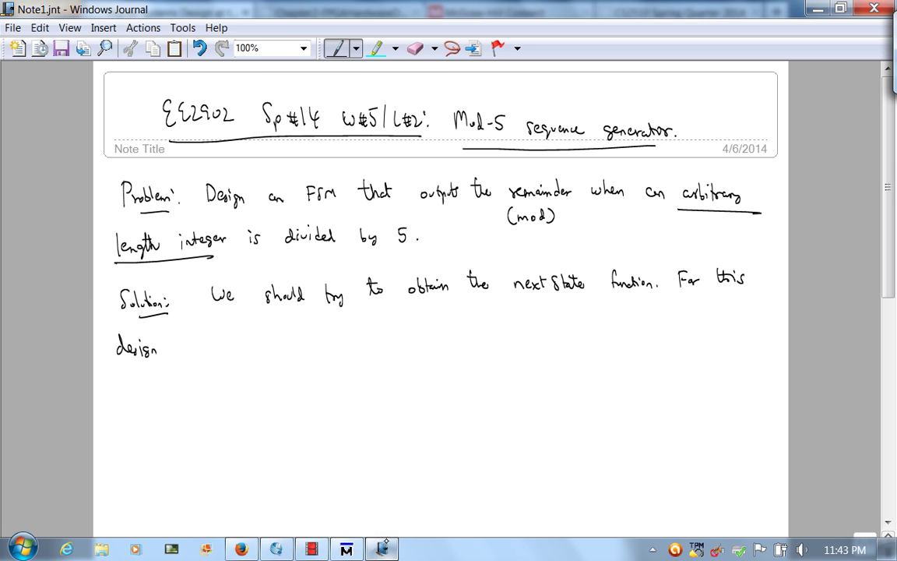
click(280, 543)
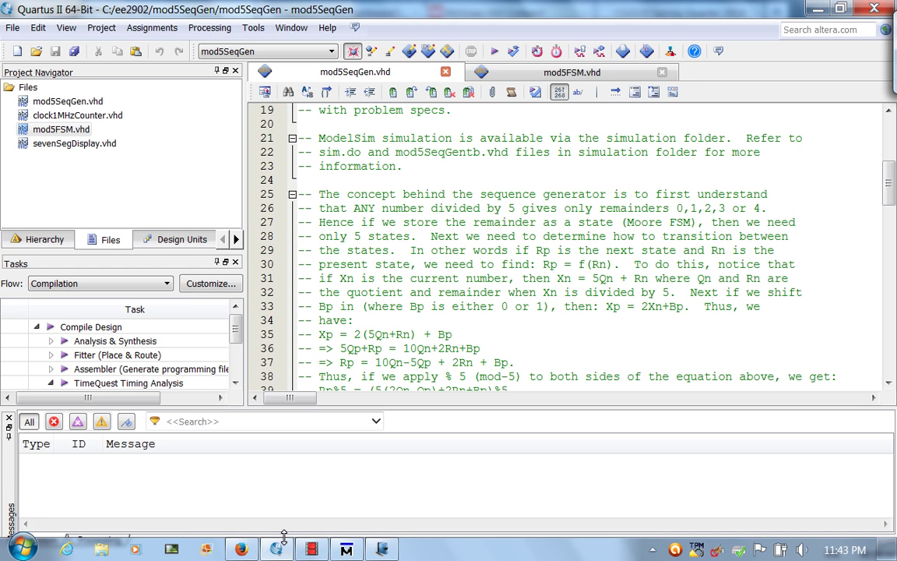
scroll(490, 306, down, 3)
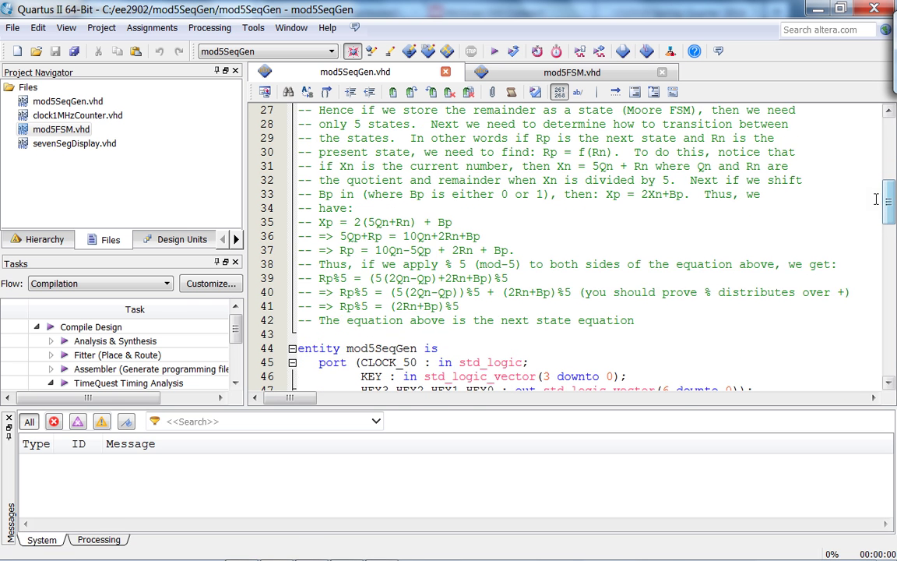
drag(490, 306, 289, 218)
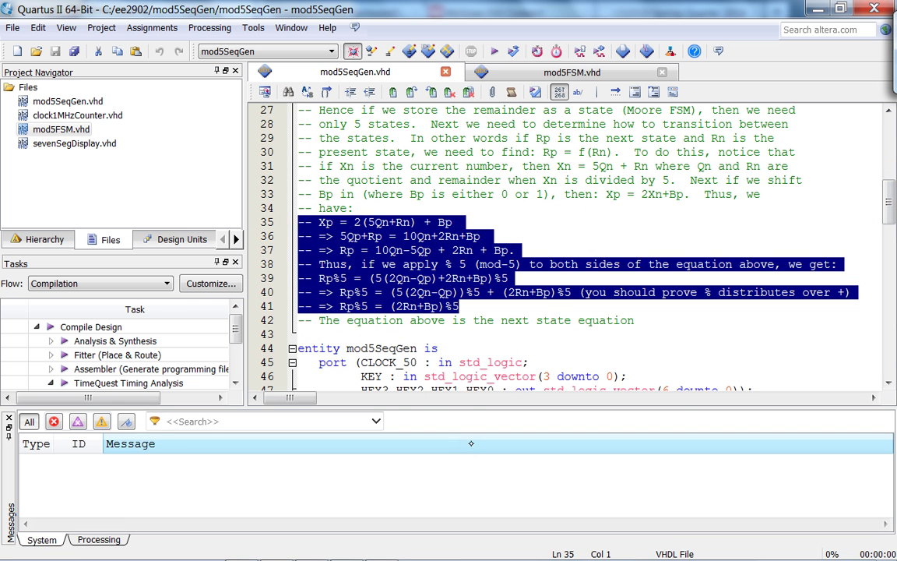
click(812, 11)
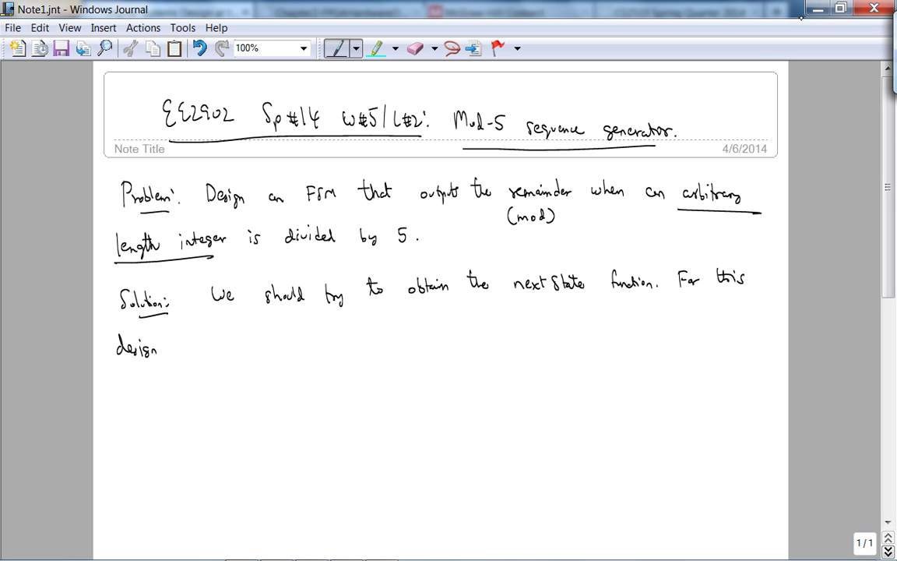
Write ', we can see that if we use the remainder as the state' after a quick ink fix.
drag(161, 348, 159, 360)
click(452, 48)
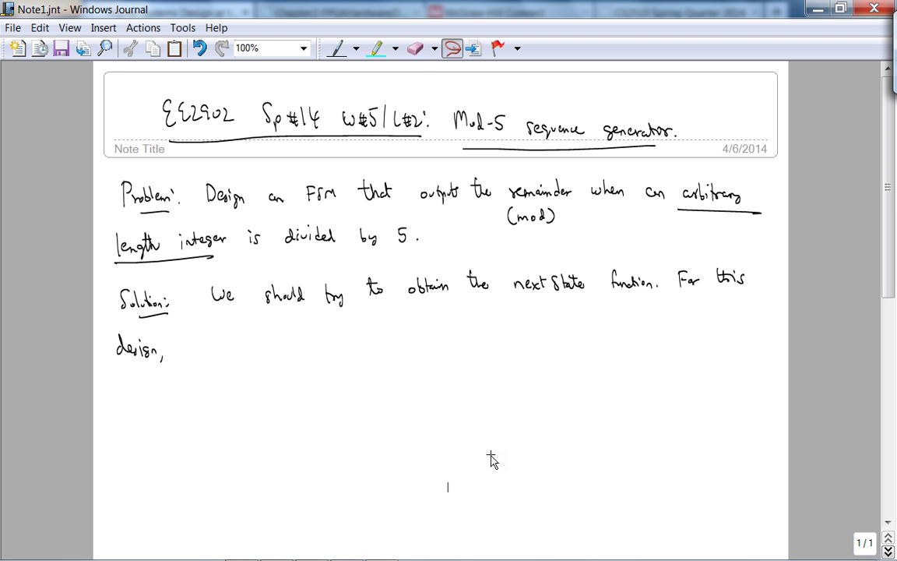
click(414, 48)
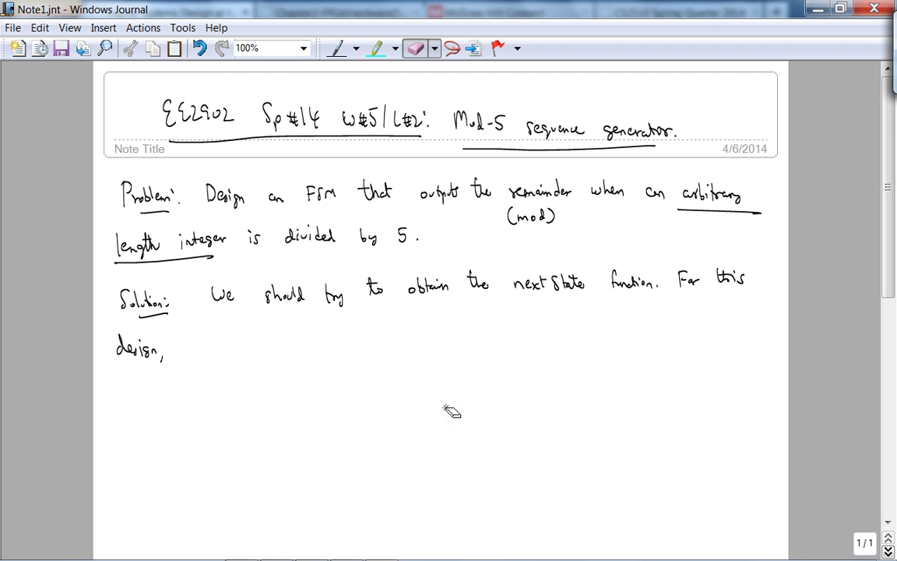
click(336, 49)
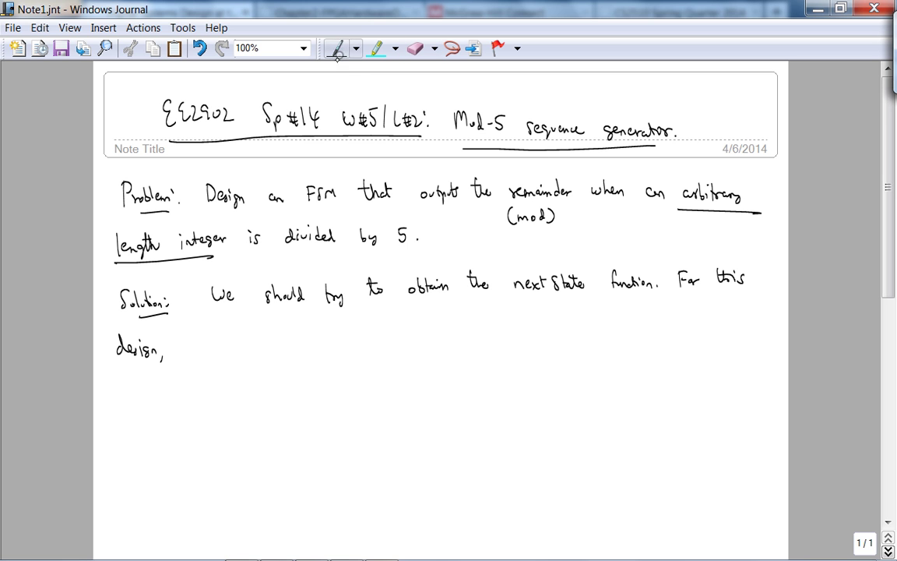
drag(185, 341, 319, 344)
mouse_move(325, 329)
mouse_down()
mouse_move(378, 348)
mouse_move(475, 331)
mouse_up()
mouse_move(479, 327)
mouse_down()
mouse_move(479, 342)
mouse_move(543, 323)
mouse_move(600, 332)
mouse_move(677, 331)
mouse_move(700, 319)
mouse_move(736, 325)
mouse_move(729, 336)
mouse_up()
click(627, 329)
mouse_move(112, 381)
mouse_down()
mouse_move(168, 386)
mouse_move(159, 384)
mouse_move(184, 391)
mouse_move(191, 377)
mouse_move(206, 398)
mouse_move(207, 379)
mouse_move(297, 387)
mouse_up()
Write 'require 5 states: remainders 0, 1, 2, 3 & 4.', erasing one miswritten word.
mouse_move(302, 378)
mouse_down()
mouse_move(303, 386)
mouse_move(334, 387)
mouse_move(381, 373)
mouse_move(396, 386)
mouse_move(393, 380)
mouse_up()
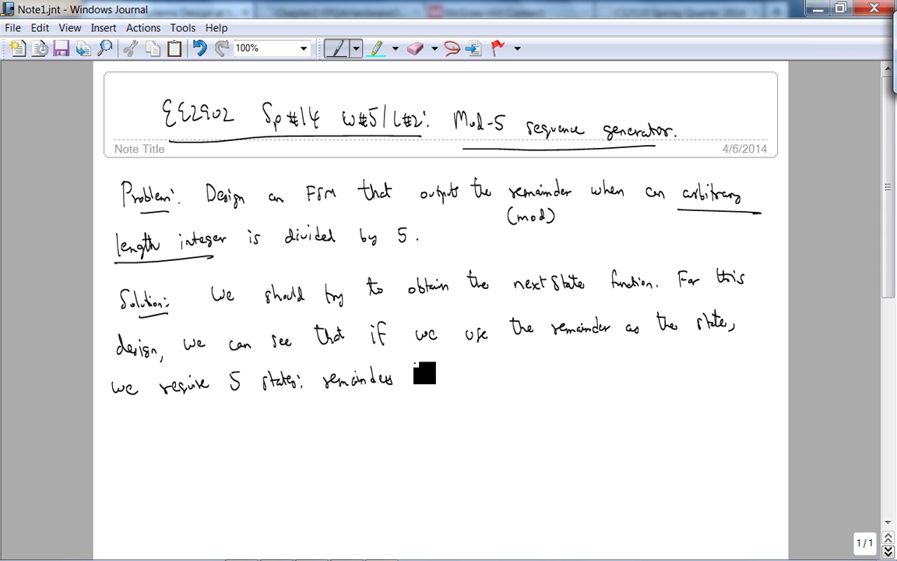
click(415, 49)
mouse_move(327, 381)
mouse_down()
mouse_move(372, 381)
mouse_move(341, 380)
mouse_move(375, 390)
mouse_move(371, 382)
mouse_move(452, 376)
mouse_move(463, 389)
mouse_up()
click(336, 49)
drag(474, 375, 478, 384)
mouse_move(490, 382)
mouse_down()
mouse_move(487, 390)
mouse_move(509, 384)
mouse_up()
mouse_move(519, 371)
mouse_down()
mouse_move(520, 382)
mouse_move(548, 382)
mouse_up()
drag(567, 367, 572, 385)
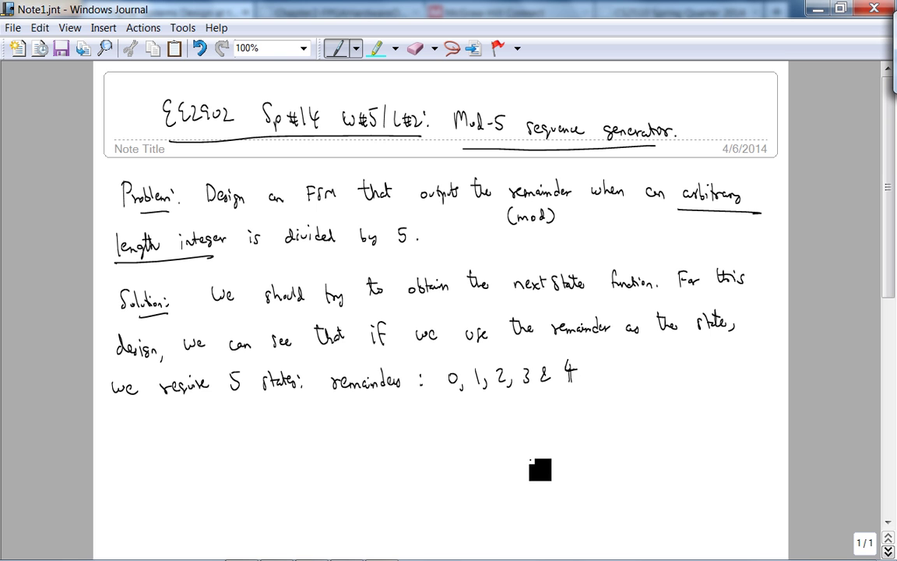
click(587, 384)
Write the sentence introducing the DE1 implementation, ending with 'a simple user I/O:'.
scroll(449, 311, down, 1)
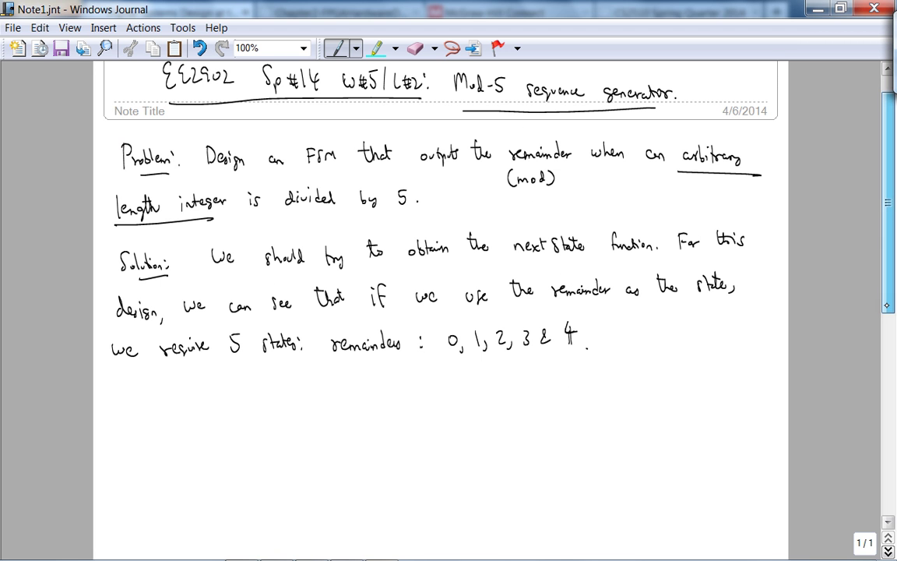
mouse_move(121, 376)
mouse_down()
mouse_move(122, 393)
mouse_move(137, 395)
mouse_up()
drag(159, 388, 211, 380)
drag(213, 384, 212, 385)
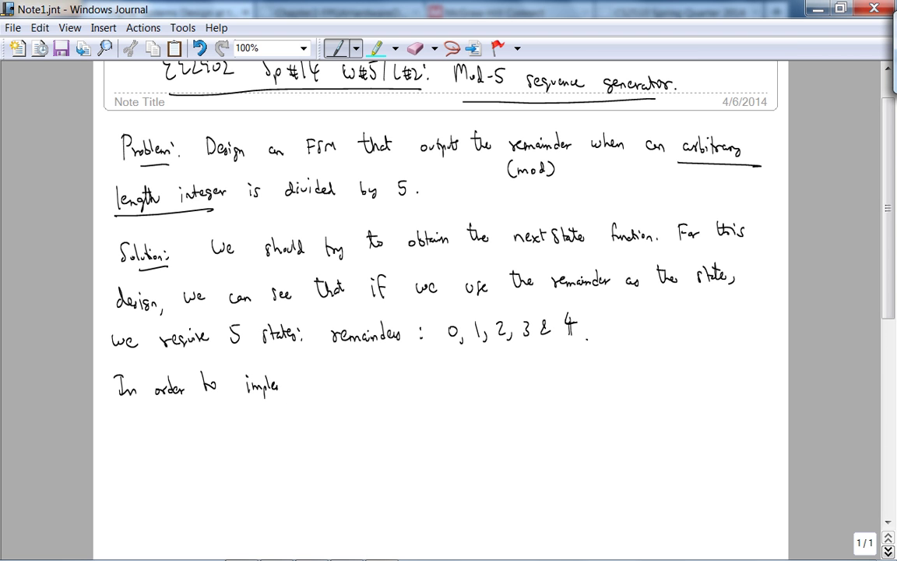
mouse_move(331, 387)
mouse_down()
mouse_move(402, 397)
mouse_move(437, 383)
mouse_up()
mouse_move(442, 382)
mouse_down()
mouse_move(598, 381)
mouse_move(611, 372)
mouse_move(612, 387)
mouse_move(648, 373)
mouse_move(658, 379)
mouse_up()
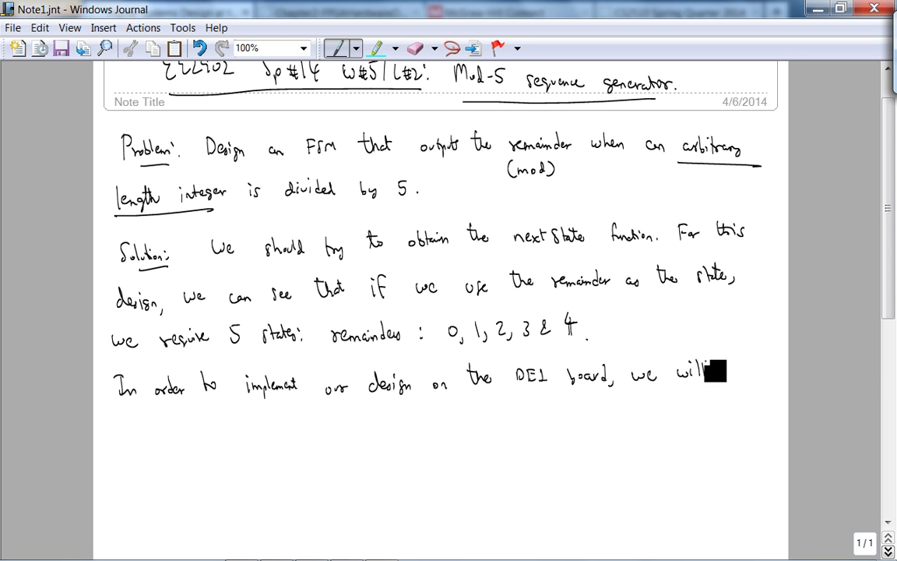
mouse_move(714, 364)
mouse_down()
mouse_move(741, 376)
mouse_move(767, 377)
mouse_up()
mouse_move(125, 429)
mouse_down()
mouse_move(127, 438)
mouse_move(241, 426)
mouse_up()
mouse_move(256, 420)
mouse_down()
mouse_move(258, 440)
mouse_move(270, 439)
mouse_up()
drag(282, 425, 330, 430)
click(291, 424)
click(291, 434)
Write the first mapping line 'KEY(3): input 1'.
drag(339, 419, 345, 425)
mouse_move(348, 418)
mouse_down()
mouse_move(343, 433)
mouse_move(394, 428)
mouse_up()
click(381, 418)
click(381, 425)
mouse_move(398, 428)
mouse_down()
mouse_move(403, 420)
mouse_move(415, 429)
mouse_up()
mouse_move(418, 420)
mouse_down()
mouse_move(420, 435)
mouse_move(431, 427)
mouse_up()
drag(434, 416, 447, 430)
Write 'KEY(2): input 0' on the next line.
drag(335, 454, 339, 464)
drag(343, 453, 352, 465)
drag(356, 455, 366, 466)
click(380, 456)
click(380, 463)
mouse_move(418, 453)
mouse_down()
mouse_move(421, 467)
mouse_move(430, 461)
mouse_up()
mouse_move(433, 449)
mouse_down()
mouse_move(436, 462)
mouse_move(450, 454)
mouse_up()
Check the Quartus II project code briefly, then return to the Journal note.
mouse_move(287, 537)
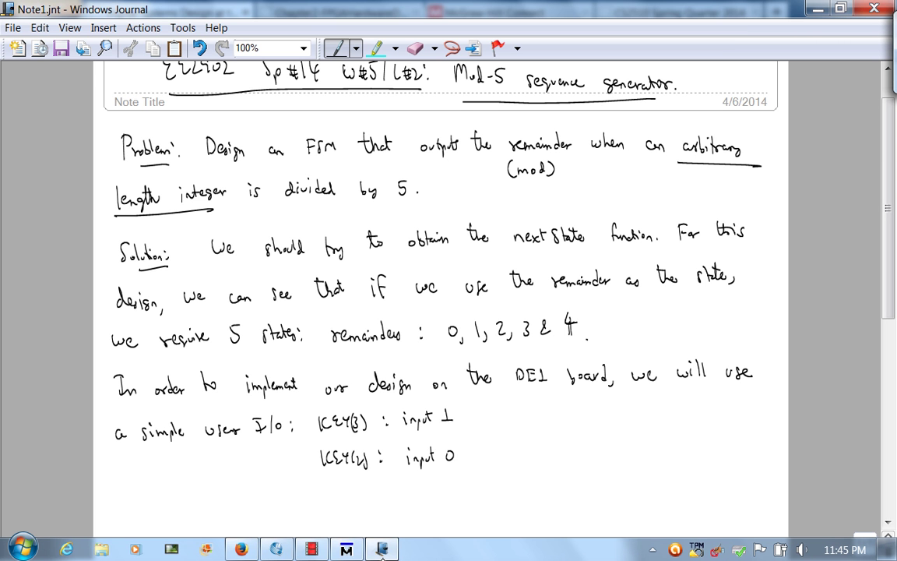
click(282, 545)
scroll(568, 249, up, 5)
scroll(889, 137, up, 4)
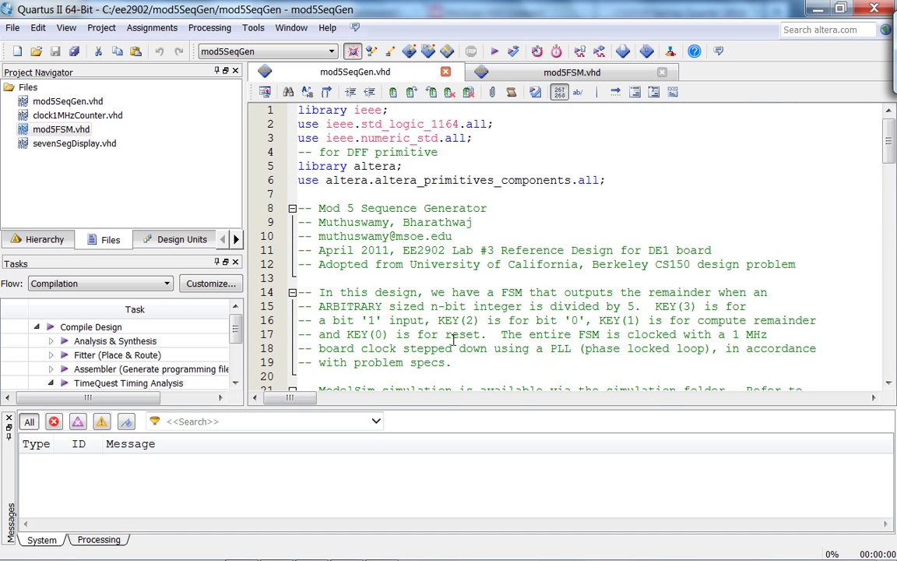
click(810, 11)
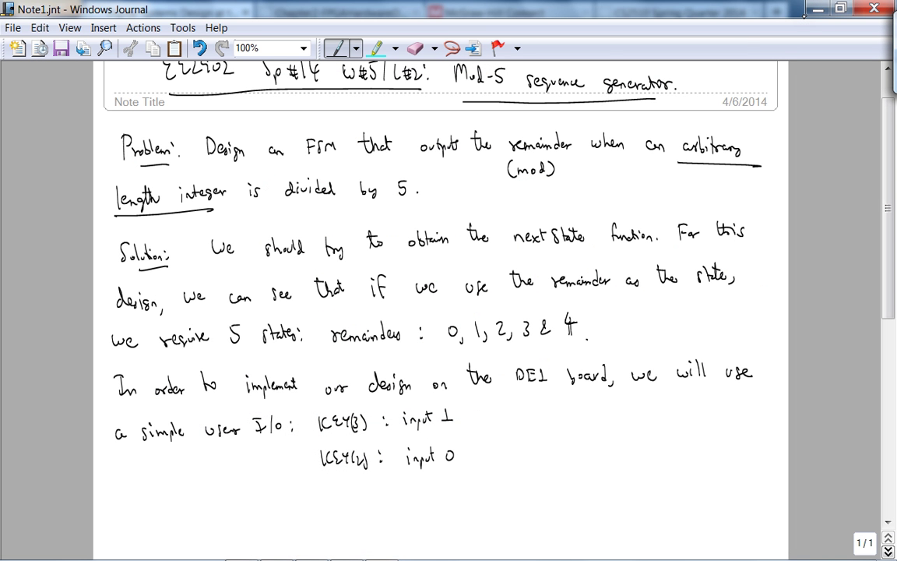
Write the 'KEY(1): display remainder' line.
mouse_move(321, 484)
mouse_down()
mouse_move(356, 501)
mouse_move(407, 491)
mouse_move(435, 506)
mouse_move(436, 495)
mouse_move(446, 498)
mouse_move(441, 491)
mouse_move(475, 492)
mouse_up()
click(448, 490)
click(448, 497)
click(415, 48)
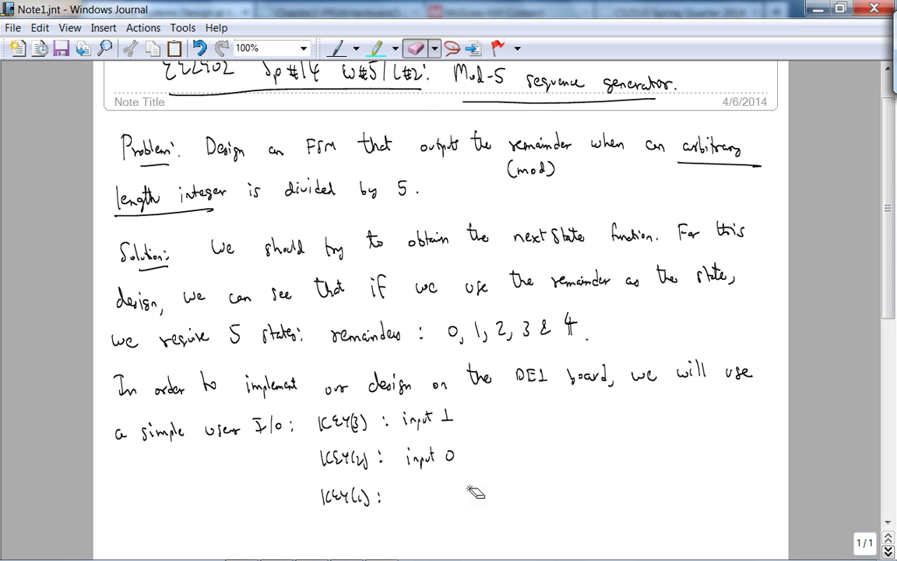
click(336, 47)
mouse_move(412, 492)
mouse_down()
mouse_move(413, 504)
mouse_move(467, 489)
mouse_move(515, 499)
mouse_up()
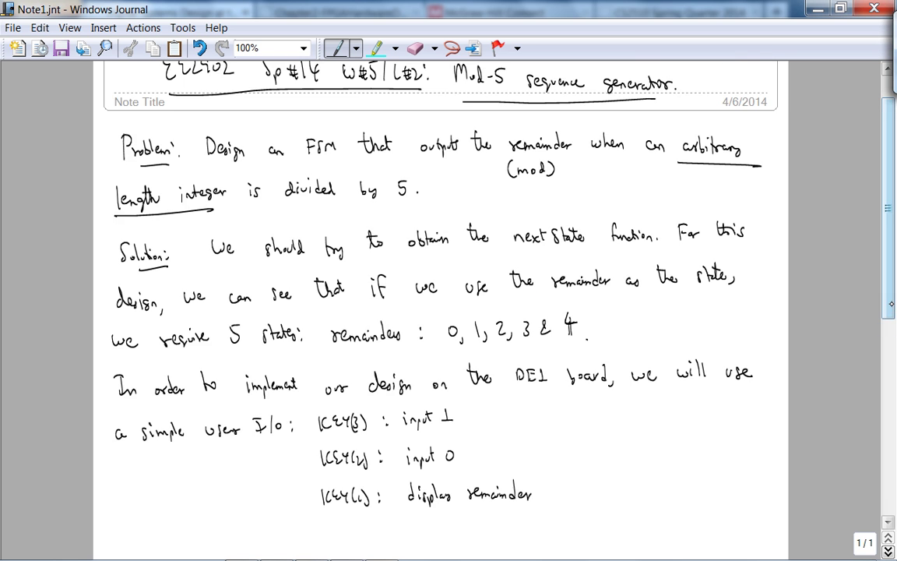
drag(887, 208, 888, 228)
Write 'KEY(0): reset.', erasing a miswritten part of the label.
drag(333, 489, 359, 506)
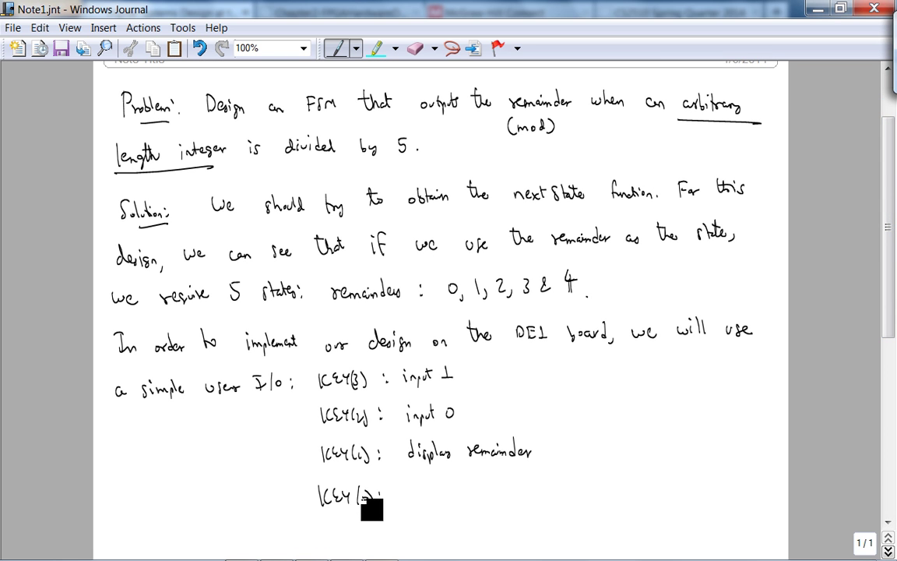
click(415, 48)
mouse_move(360, 493)
mouse_down()
mouse_move(377, 511)
mouse_move(390, 506)
mouse_up()
click(337, 48)
drag(414, 500, 426, 494)
click(455, 494)
scroll(877, 333, down, 2)
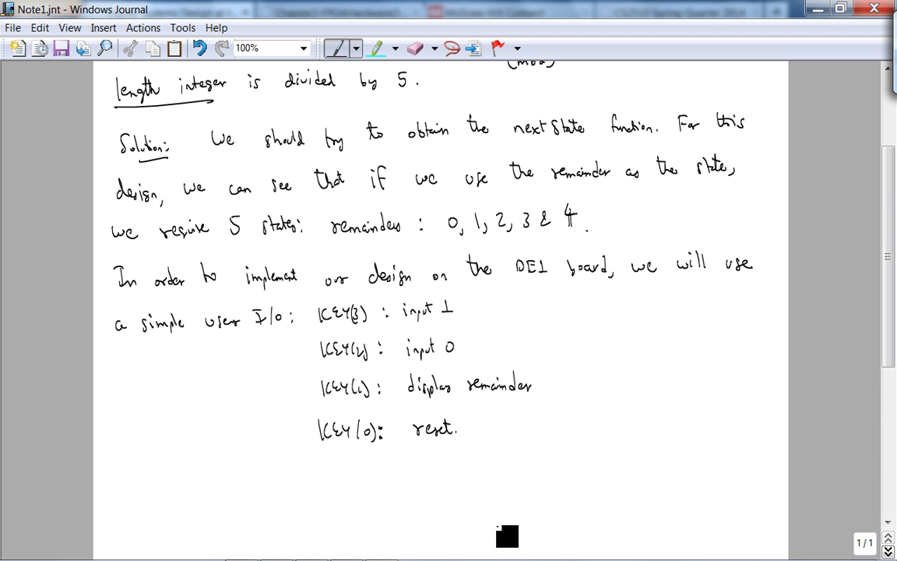
scroll(884, 355, down, 1)
scroll(885, 355, down, 1)
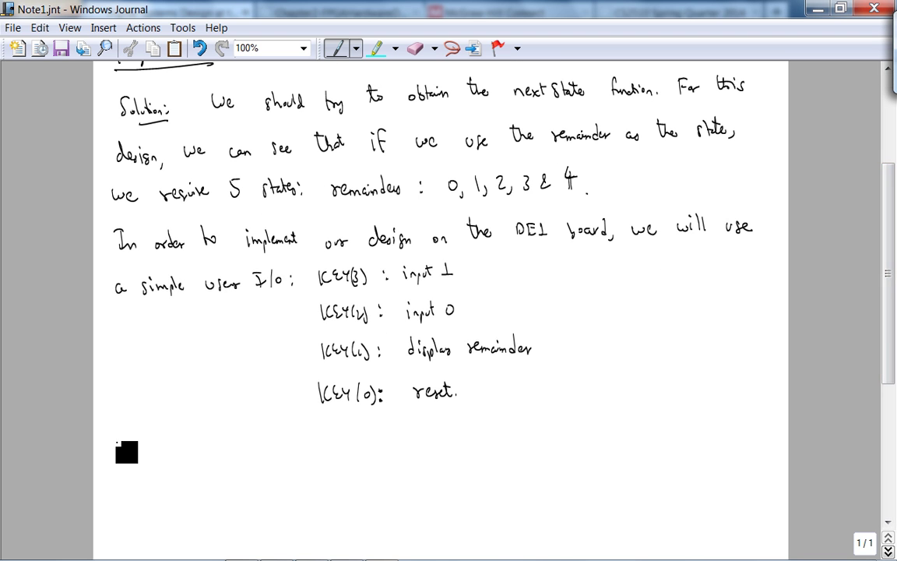
Write the heading 'State transition diagram:' and underline it.
mouse_move(114, 433)
mouse_down()
mouse_move(165, 444)
mouse_move(218, 441)
mouse_move(228, 429)
mouse_move(257, 442)
mouse_move(243, 437)
mouse_move(246, 445)
mouse_move(275, 436)
mouse_up()
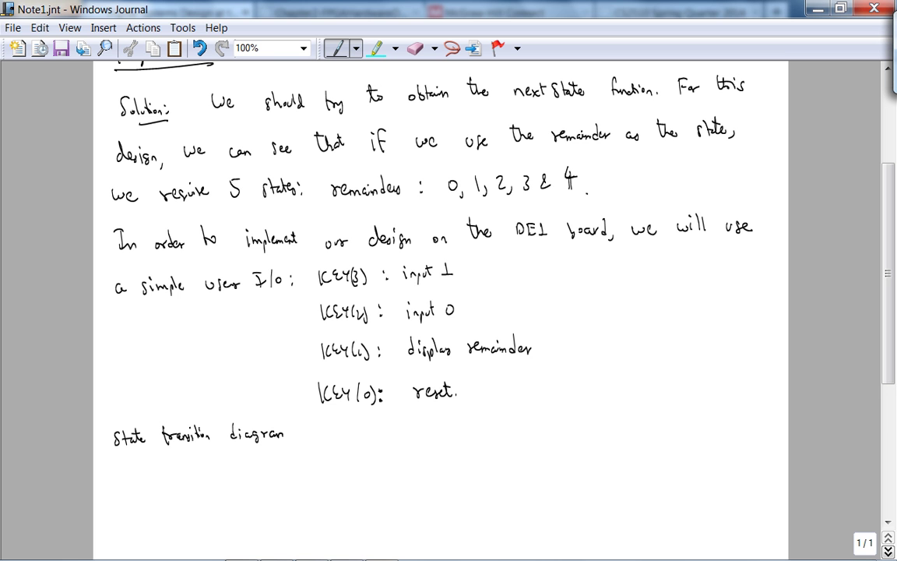
click(293, 438)
drag(117, 457, 304, 452)
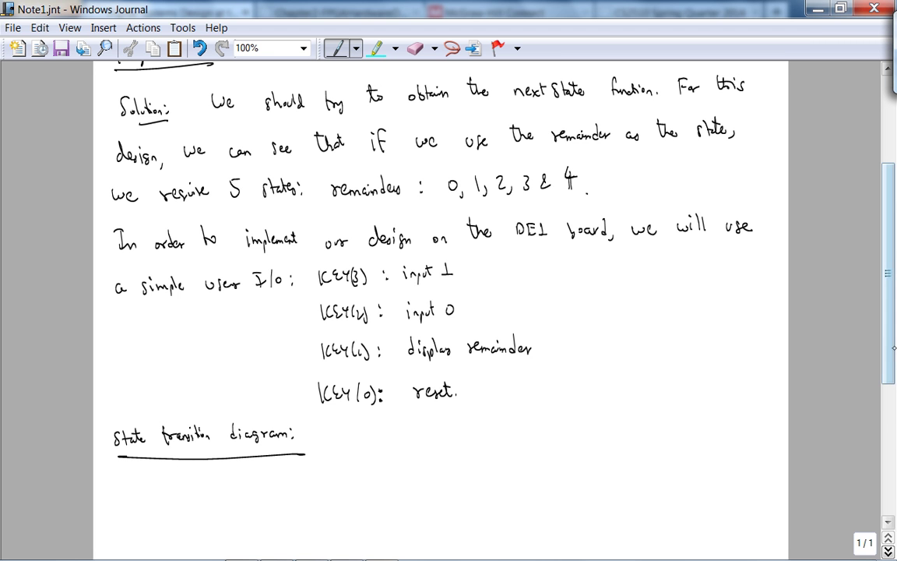
scroll(890, 360, down, 1)
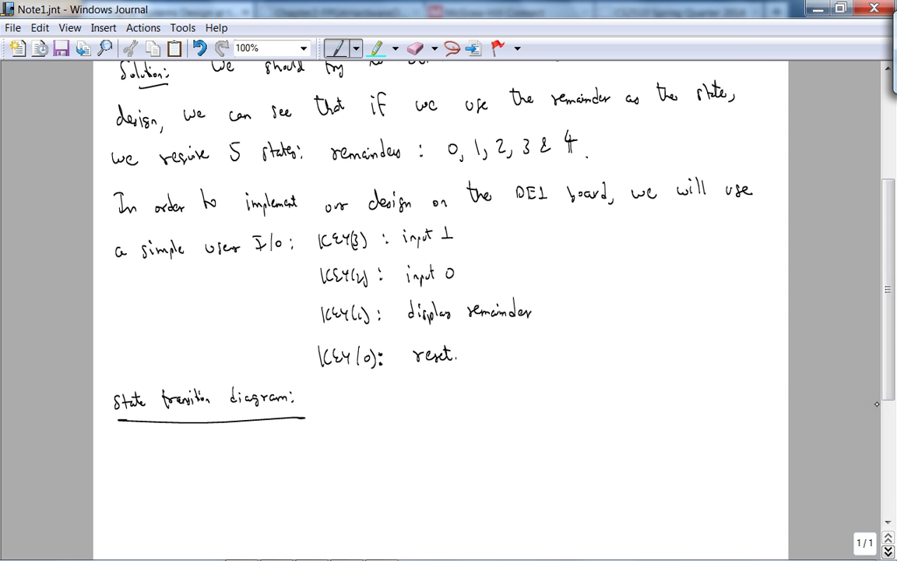
drag(882, 366, 882, 417)
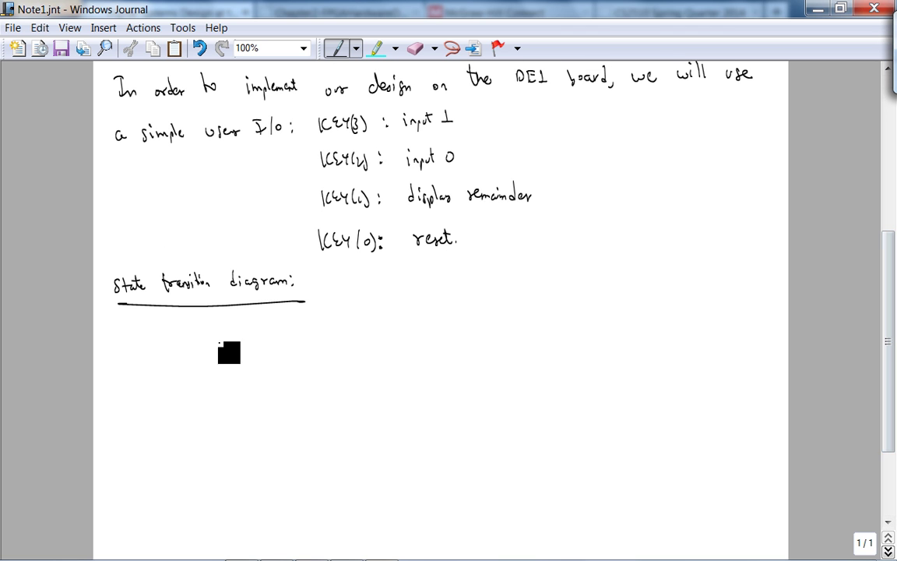
Draw state r0 [0] with its reset arrow and input0 self-loop, and an input1 arc to r1 [1].
mouse_move(227, 326)
mouse_down()
mouse_move(229, 358)
mouse_move(233, 349)
mouse_move(266, 396)
mouse_move(235, 355)
mouse_move(245, 377)
mouse_move(253, 372)
mouse_up()
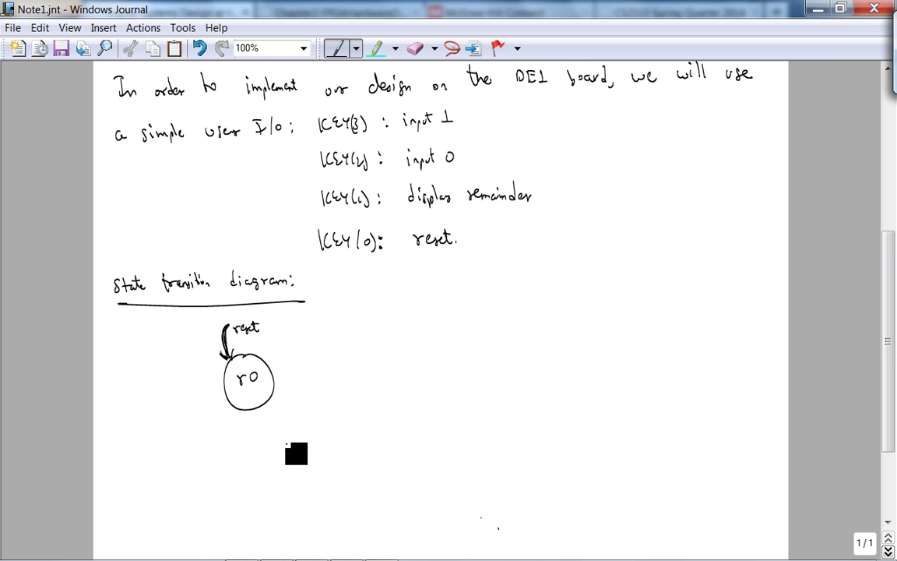
mouse_move(248, 389)
mouse_down()
mouse_move(250, 426)
mouse_move(201, 419)
mouse_move(222, 407)
mouse_up()
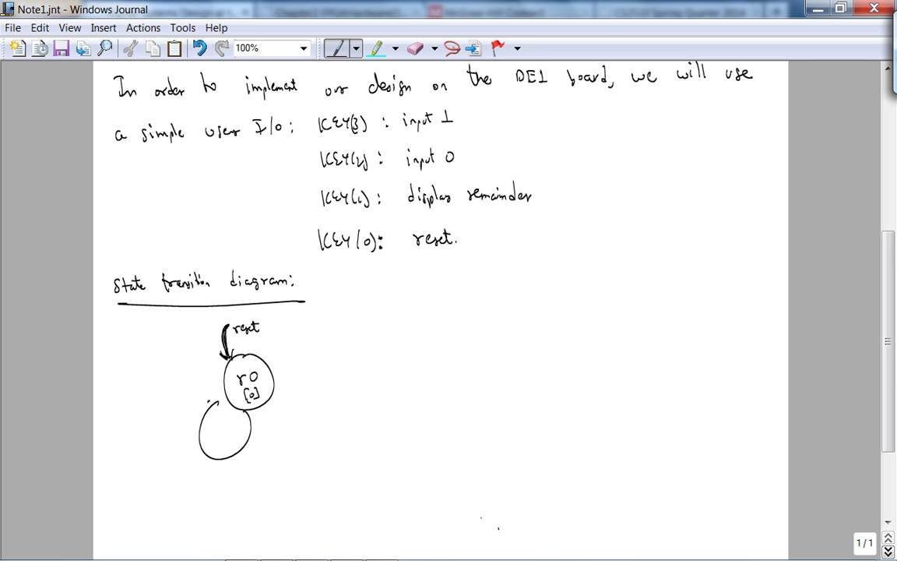
click(198, 469)
drag(200, 473, 238, 470)
click(246, 475)
key(ctrl+z)
mouse_move(263, 358)
mouse_down()
mouse_move(378, 349)
mouse_move(381, 341)
mouse_move(380, 365)
mouse_move(423, 374)
mouse_move(388, 364)
mouse_move(402, 387)
mouse_up()
mouse_move(294, 329)
mouse_down()
mouse_move(295, 336)
mouse_move(321, 329)
mouse_move(324, 337)
mouse_up()
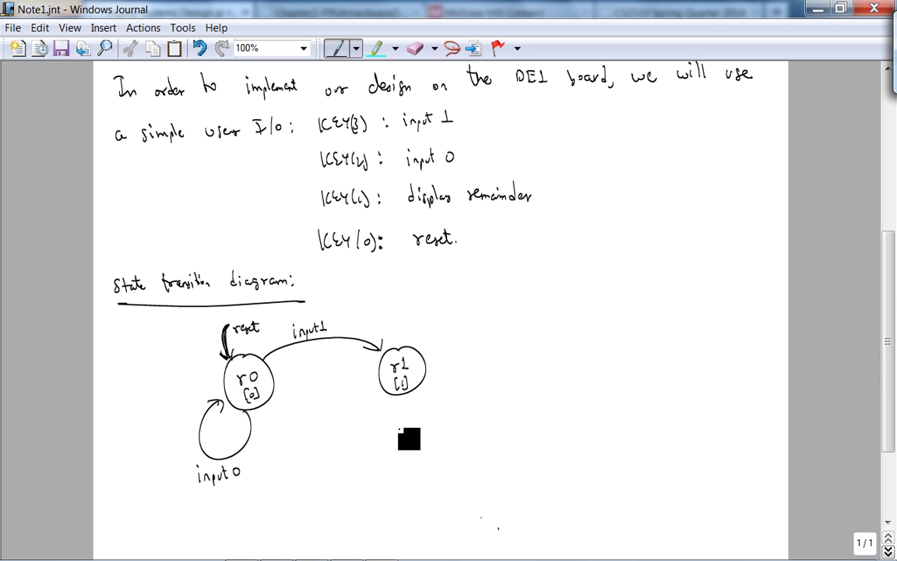
Draw an arrow from r1 labelled input0 to a new state r2.
mouse_move(427, 355)
mouse_down()
mouse_move(520, 343)
mouse_move(514, 351)
mouse_up()
mouse_move(441, 325)
mouse_down()
mouse_move(442, 337)
mouse_move(477, 328)
mouse_up()
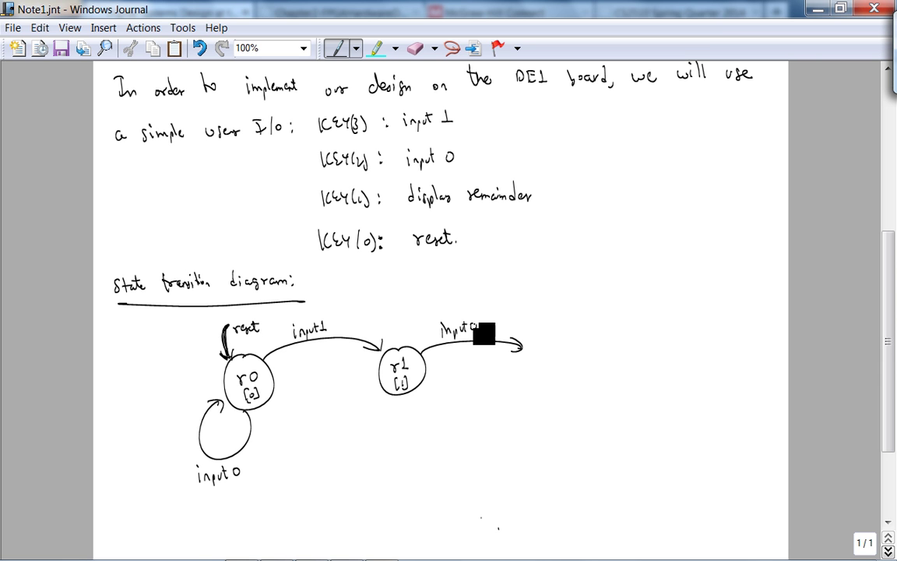
mouse_move(545, 342)
mouse_down()
mouse_move(541, 383)
mouse_move(556, 347)
mouse_up()
mouse_move(539, 355)
mouse_down()
mouse_move(557, 362)
mouse_move(542, 381)
mouse_move(554, 379)
mouse_up()
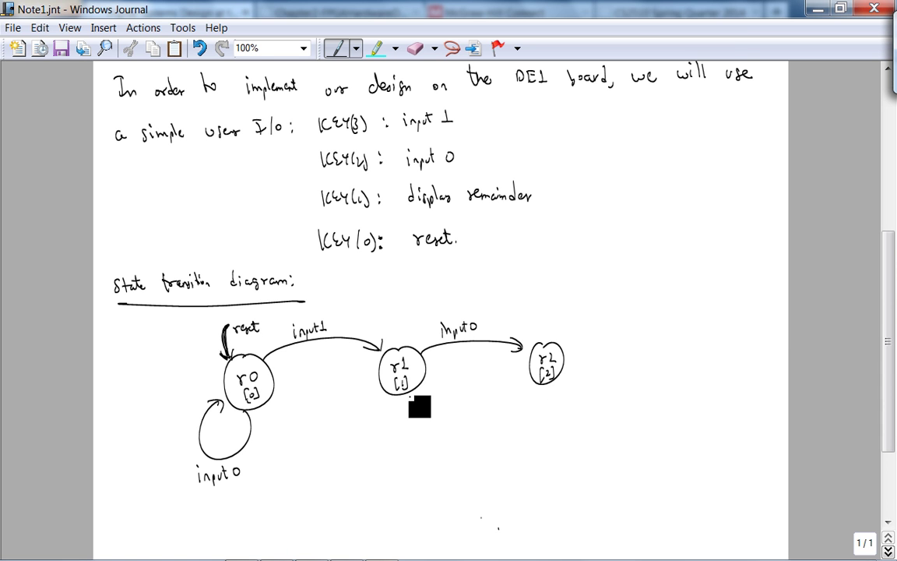
Draw an arrow from r1 down to state r3 labelled input1.
mouse_move(409, 397)
mouse_down()
mouse_move(523, 445)
mouse_move(516, 451)
mouse_move(549, 431)
mouse_move(538, 467)
mouse_up()
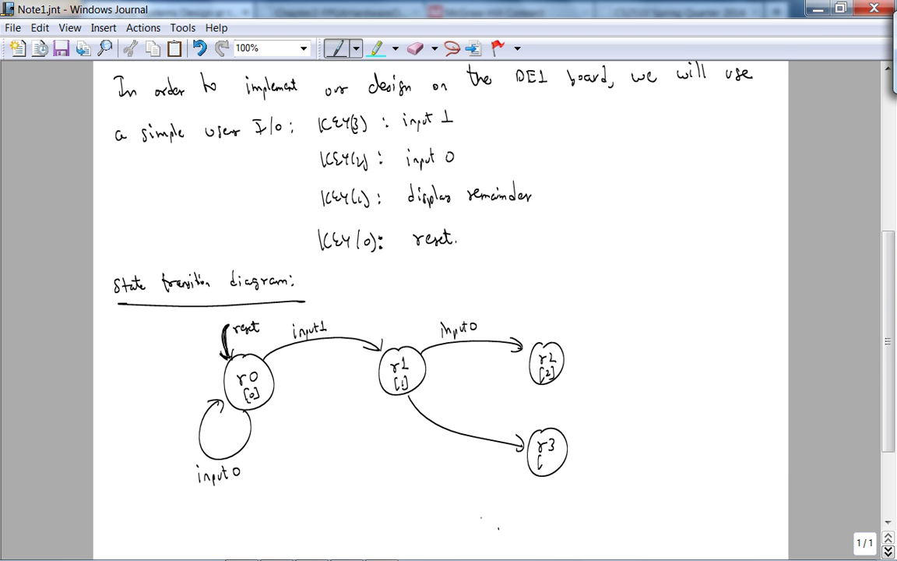
drag(442, 436, 449, 445)
drag(451, 438, 467, 445)
drag(468, 434, 469, 446)
drag(474, 437, 475, 448)
click(452, 48)
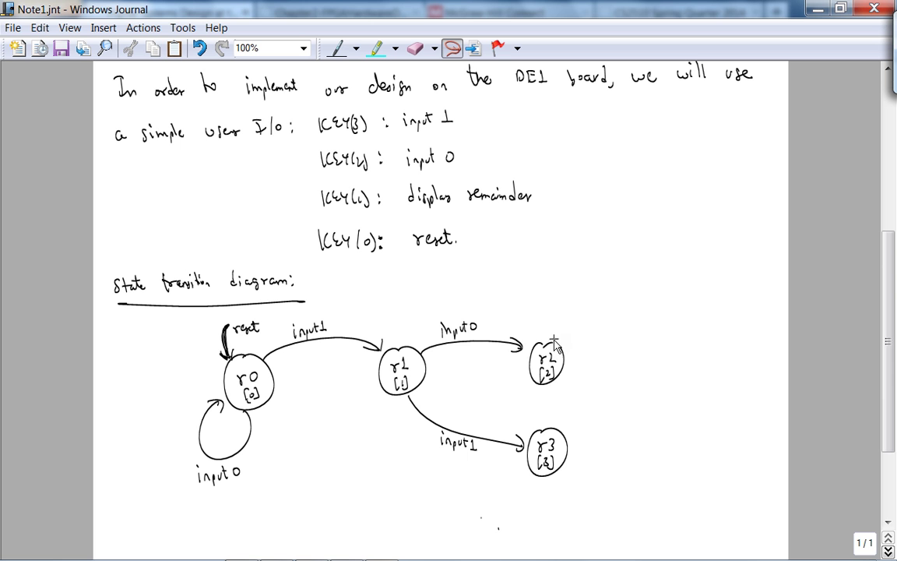
Draw a long arc from r2 back to r0 labelled input1.
click(336, 48)
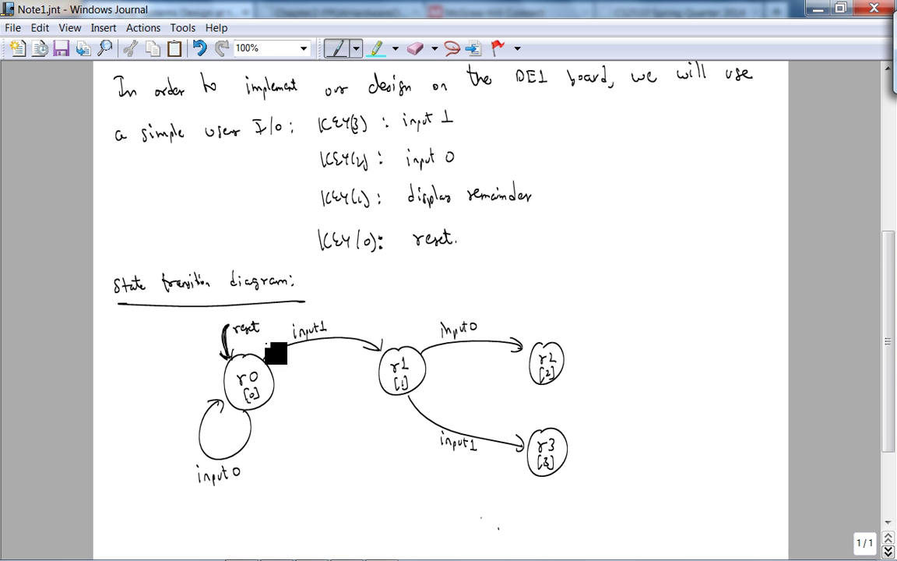
drag(267, 336, 260, 352)
mouse_move(340, 303)
mouse_down()
mouse_move(487, 308)
mouse_move(550, 347)
mouse_up()
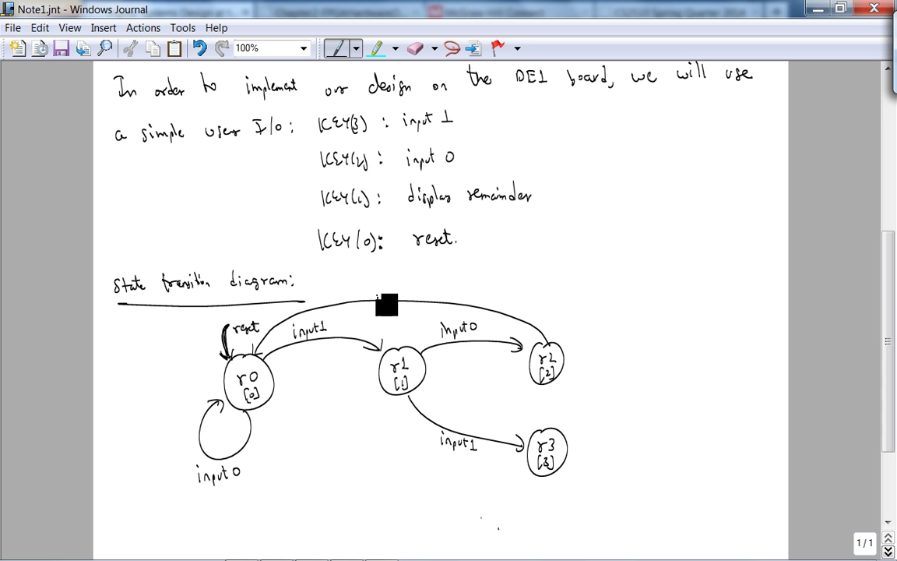
drag(376, 291, 391, 305)
Draw an input0 arrow from r2 to a new state r4 [4].
mouse_move(564, 359)
mouse_down()
mouse_move(645, 375)
mouse_move(584, 354)
mouse_move(620, 360)
mouse_up()
mouse_move(616, 349)
mouse_down()
mouse_move(665, 374)
mouse_move(667, 400)
mouse_up()
drag(670, 390, 671, 400)
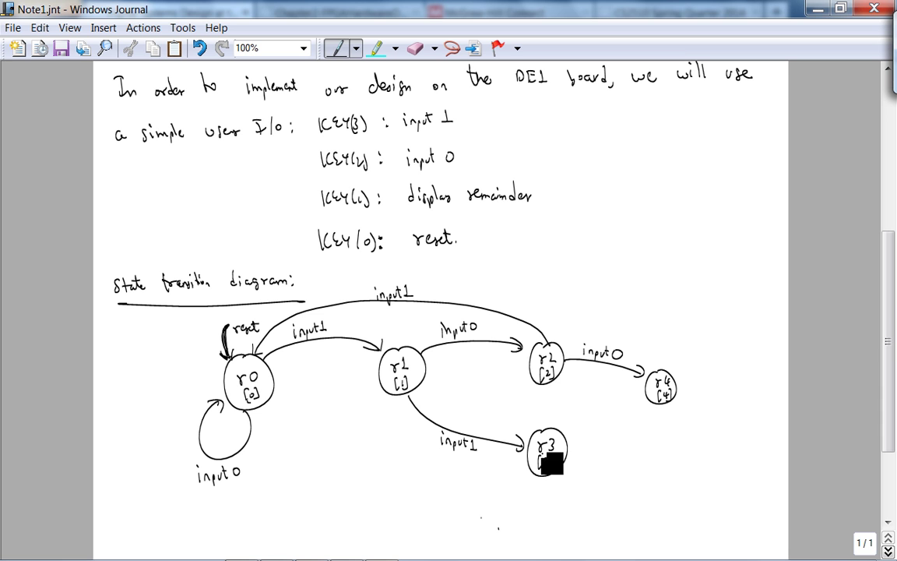
click(451, 48)
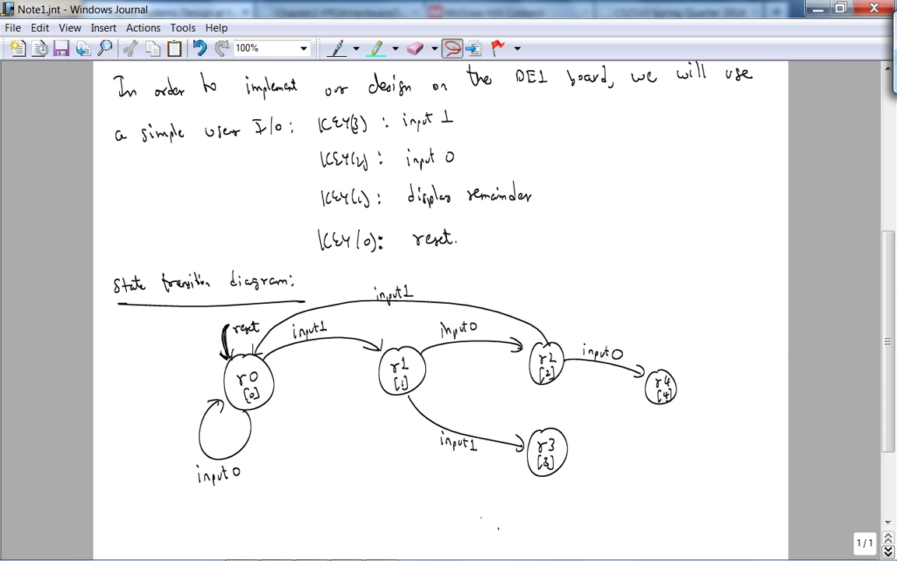
Add an input0 arrow from r3 back to r1 and an arrow from r3 up to r2.
click(337, 48)
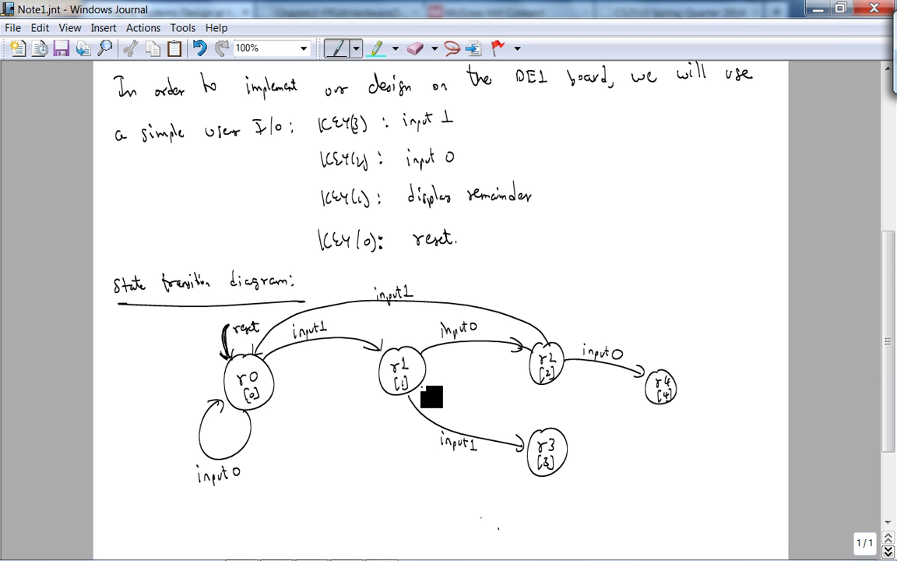
drag(423, 388, 454, 387)
mouse_move(530, 426)
mouse_down()
mouse_move(439, 395)
mouse_move(435, 403)
mouse_up()
click(450, 50)
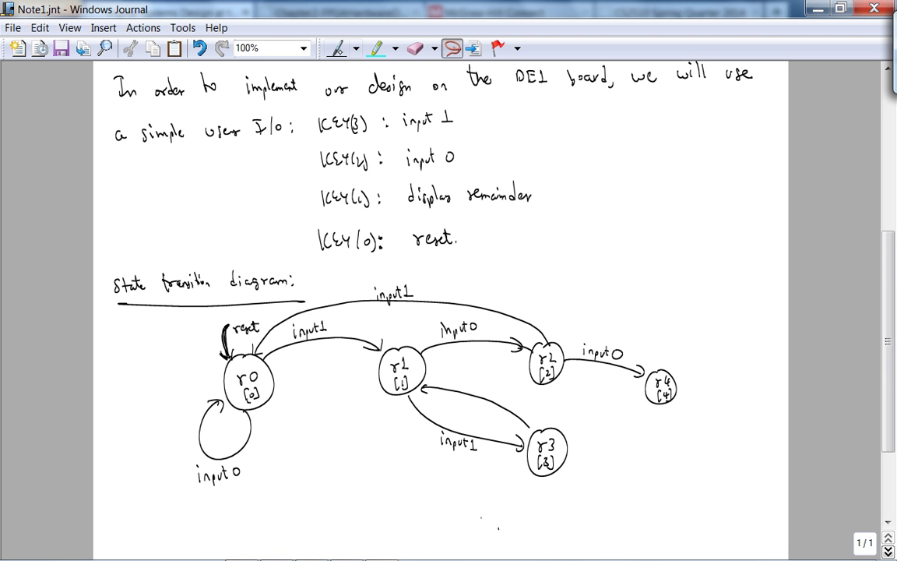
click(336, 48)
mouse_move(452, 383)
mouse_down()
mouse_move(476, 382)
mouse_move(478, 389)
mouse_up()
drag(474, 383, 482, 381)
drag(487, 384, 487, 387)
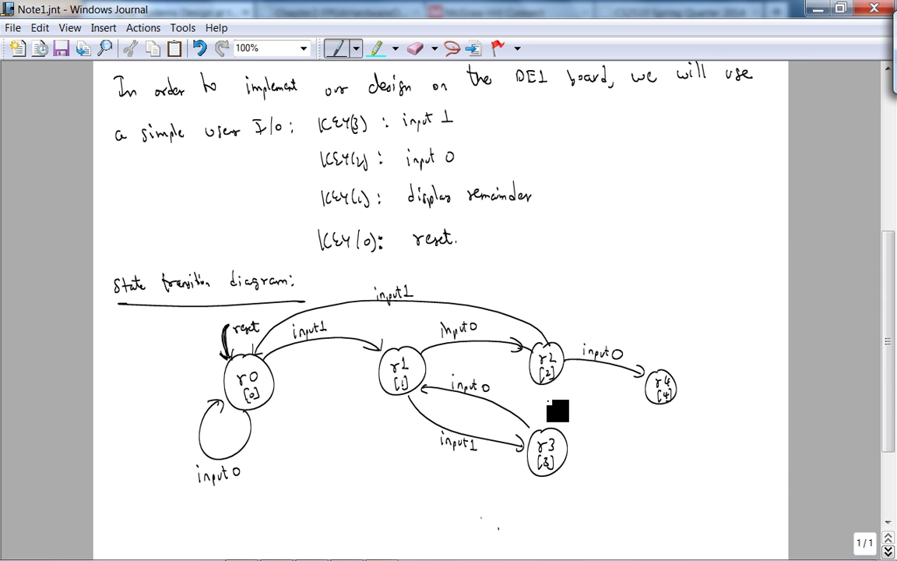
mouse_move(550, 431)
mouse_down()
mouse_move(544, 392)
mouse_move(553, 390)
mouse_move(562, 406)
mouse_move(566, 397)
mouse_up()
click(452, 47)
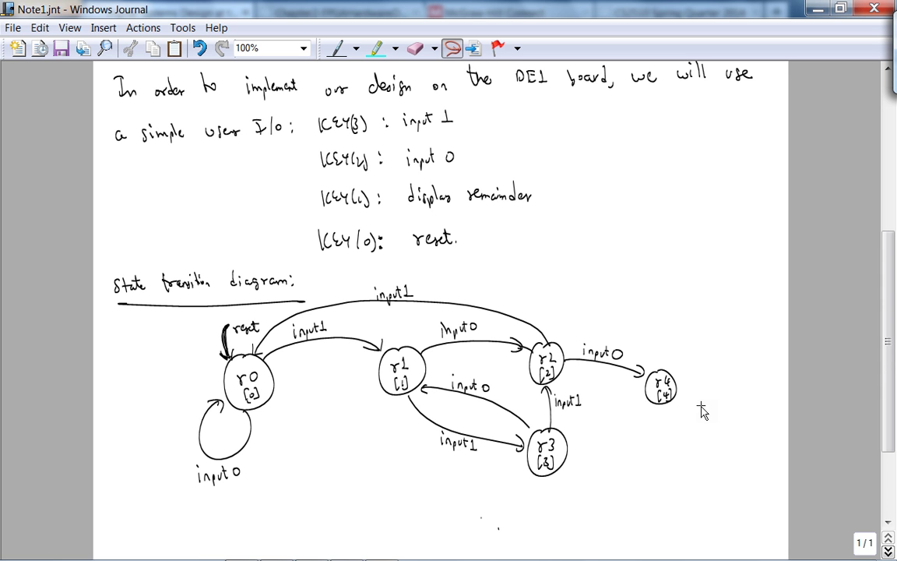
Draw an arrow from r4 to r3 labelled input0, erasing a stray mark, and save the note.
key(ctrl+shift+p)
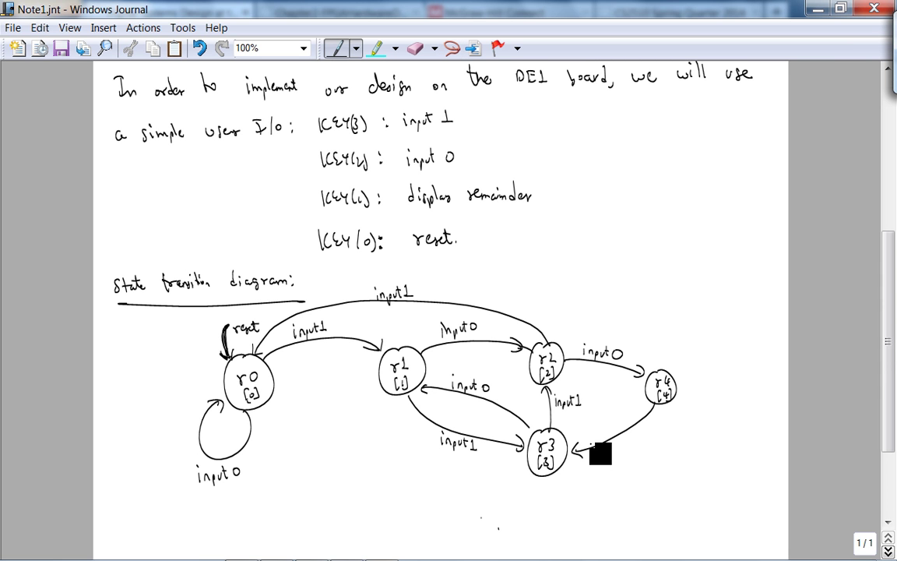
mouse_move(655, 404)
mouse_down()
mouse_move(575, 452)
mouse_move(625, 451)
mouse_up()
click(414, 48)
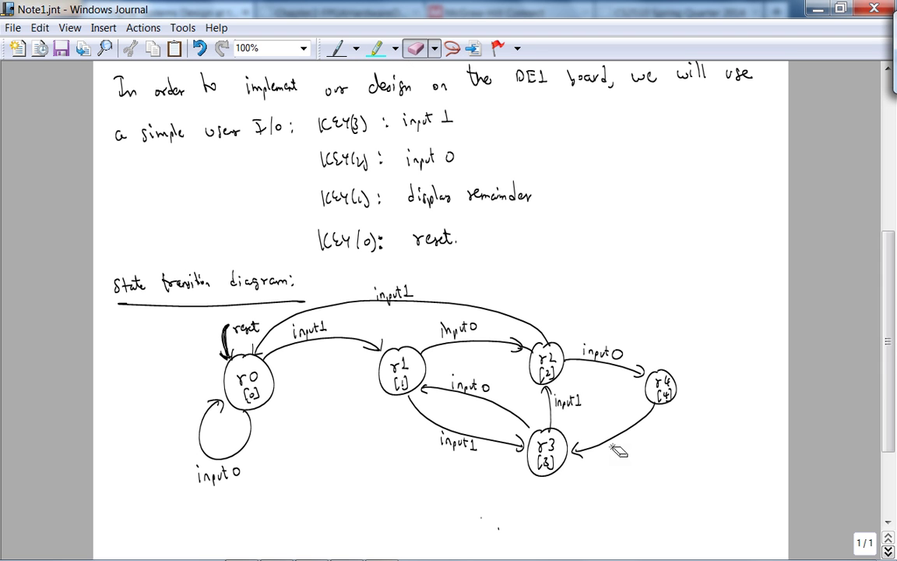
click(336, 49)
drag(605, 449, 606, 458)
drag(610, 452, 625, 457)
drag(619, 449, 629, 448)
drag(636, 443, 635, 445)
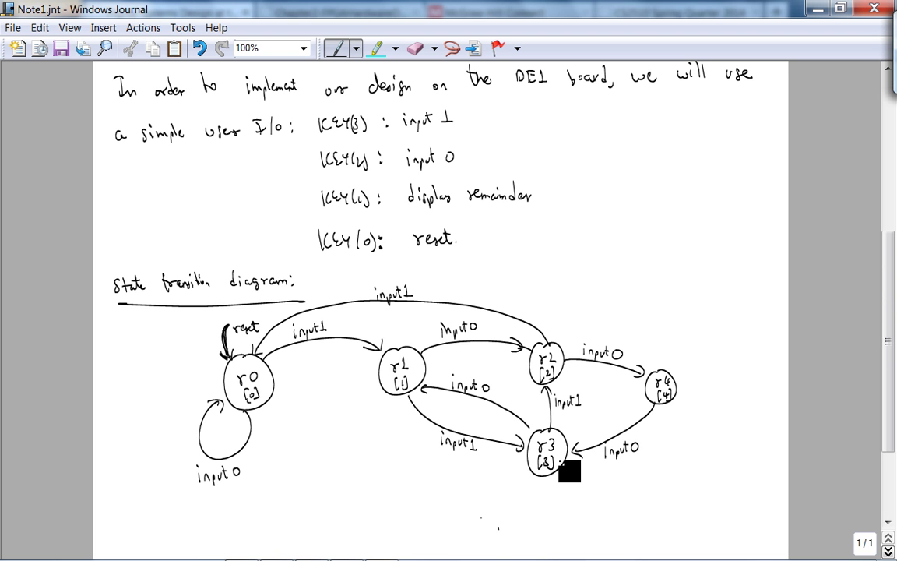
click(61, 49)
Add an input1 self-loop on state r4.
mouse_move(683, 366)
mouse_down()
mouse_move(666, 364)
mouse_move(706, 340)
mouse_up()
click(451, 48)
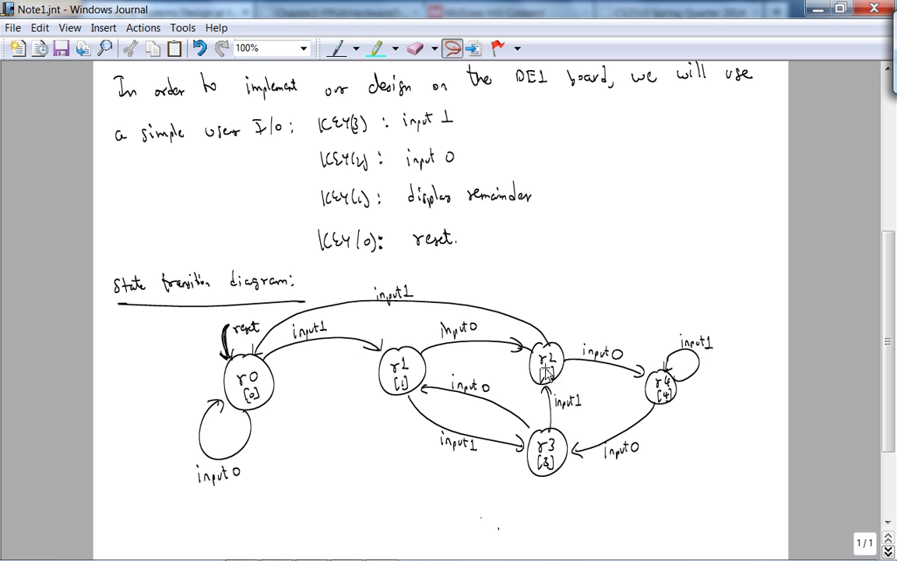
mouse_move(892, 339)
mouse_down()
mouse_move(894, 314)
mouse_move(893, 347)
mouse_move(877, 335)
mouse_up()
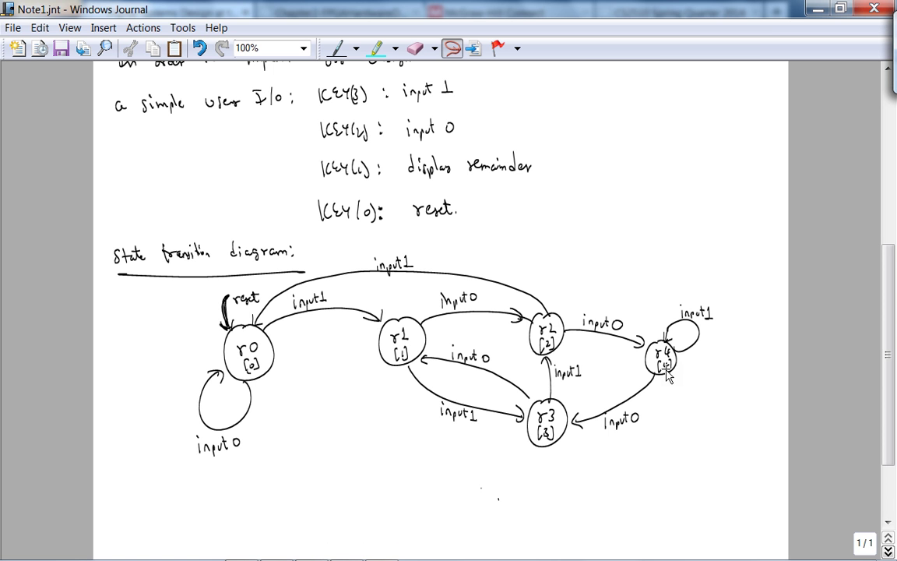
scroll(449, 312, up, 5)
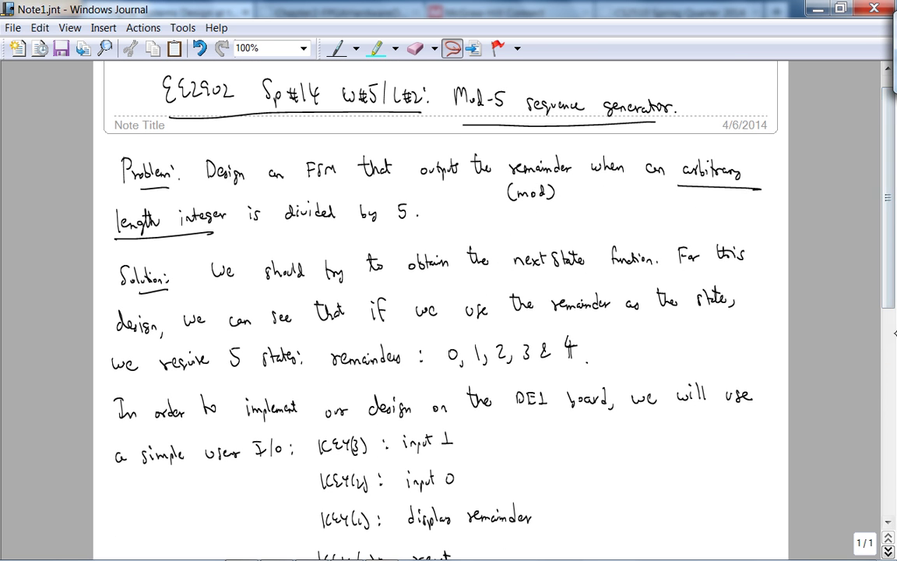
scroll(448, 312, down, 5)
scroll(890, 447, down, 5)
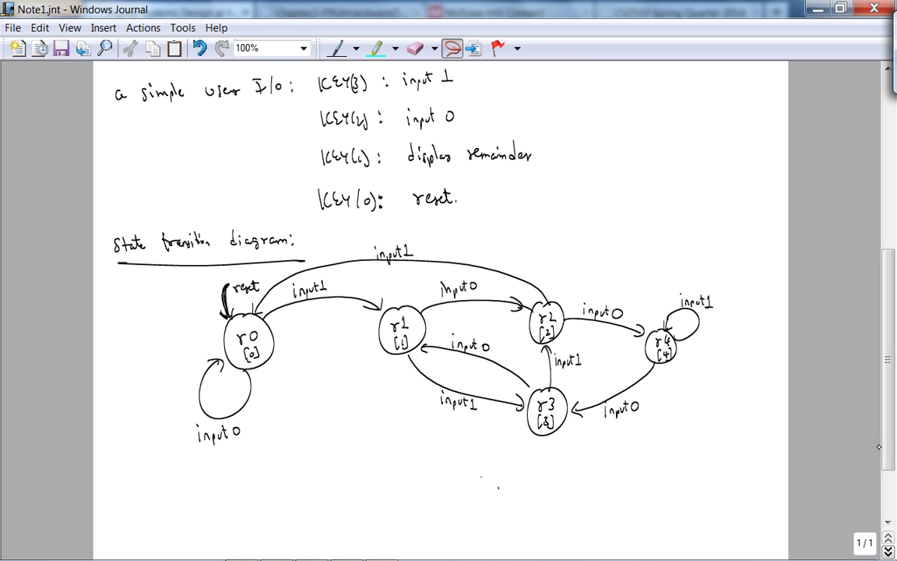
scroll(892, 254, up, 6)
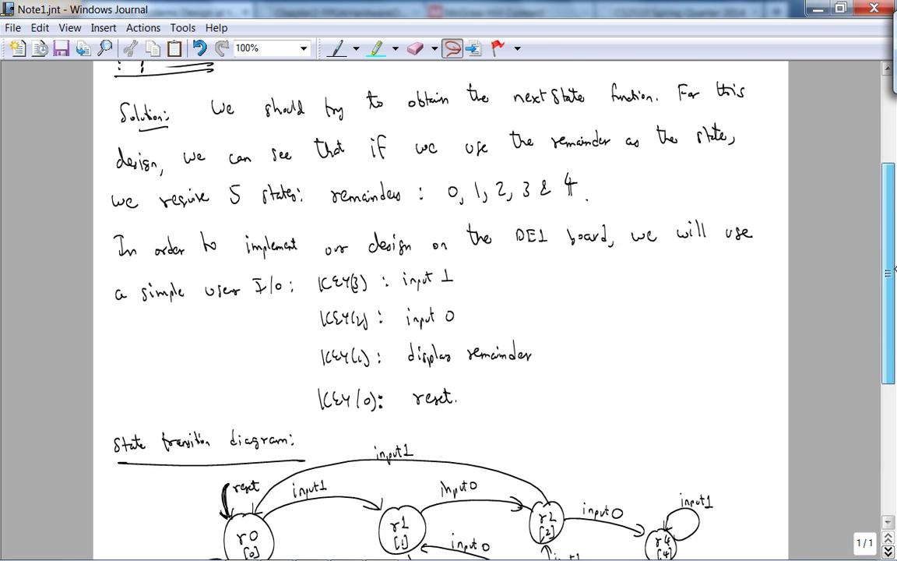
drag(892, 254, 891, 249)
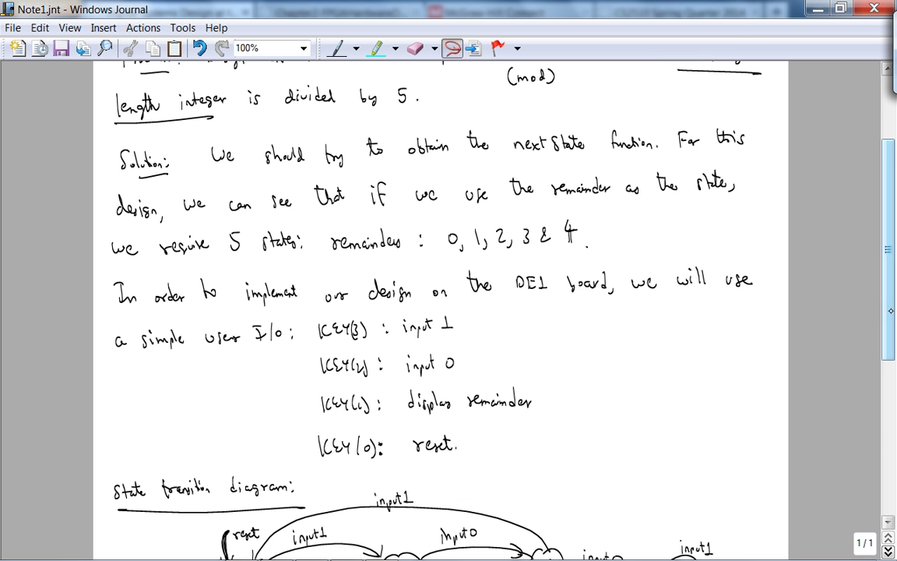
scroll(396, 436, down, 3)
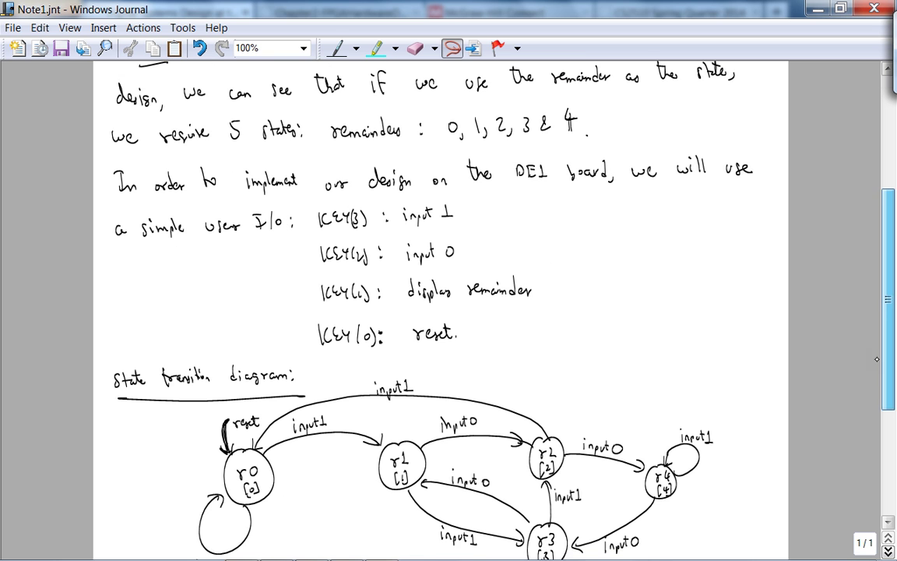
Bring Quartus II forward and highlight the next-state equation lines through line 41 of mod5SeqGen.vhd.
mouse_move(347, 555)
click(381, 549)
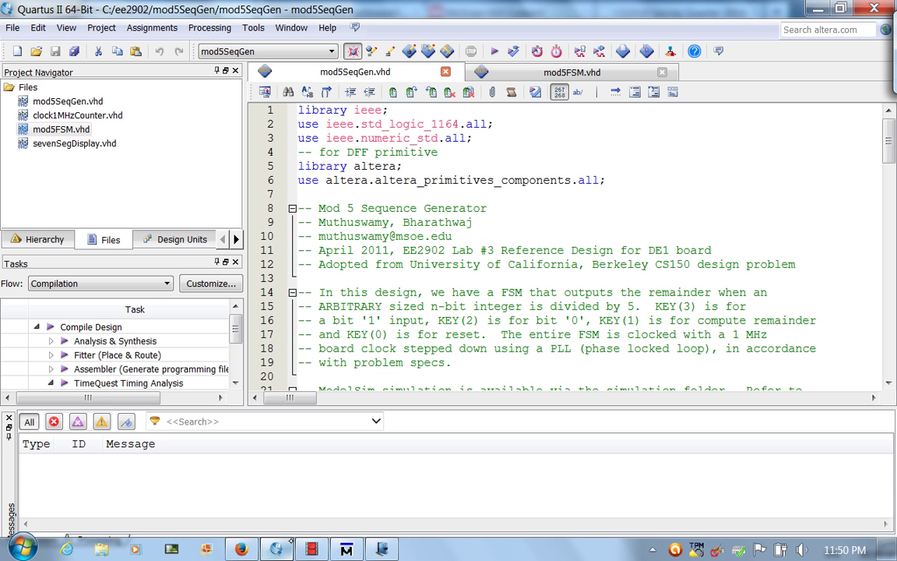
drag(892, 154, 894, 226)
drag(298, 278, 523, 278)
click(637, 278)
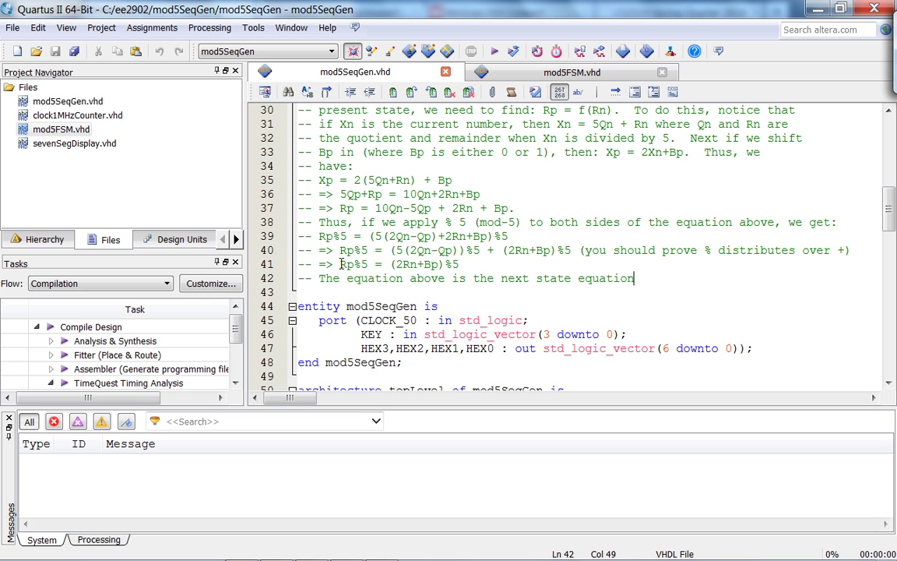
drag(340, 264, 460, 264)
click(472, 265)
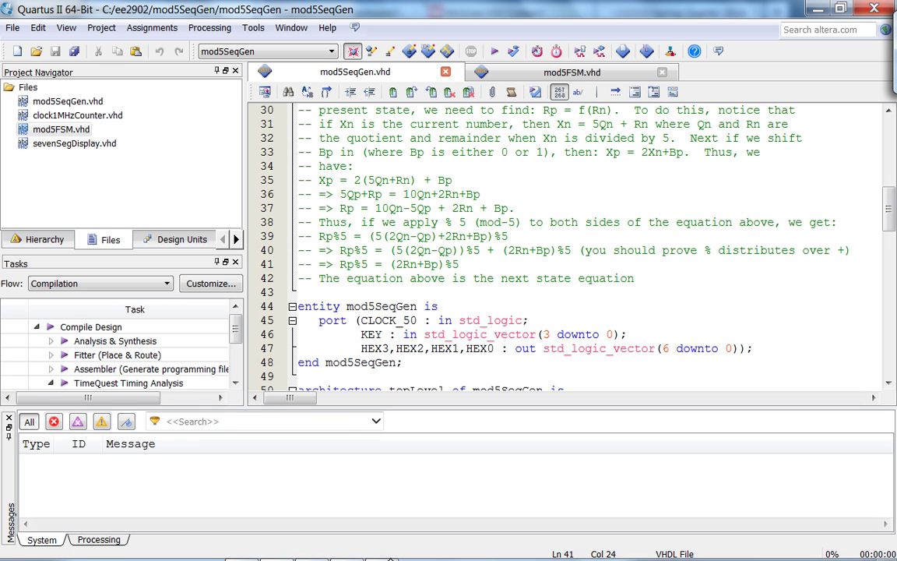
Check the handwritten note, minimize the recorder, and scroll to the topLevel architecture declarations.
click(346, 550)
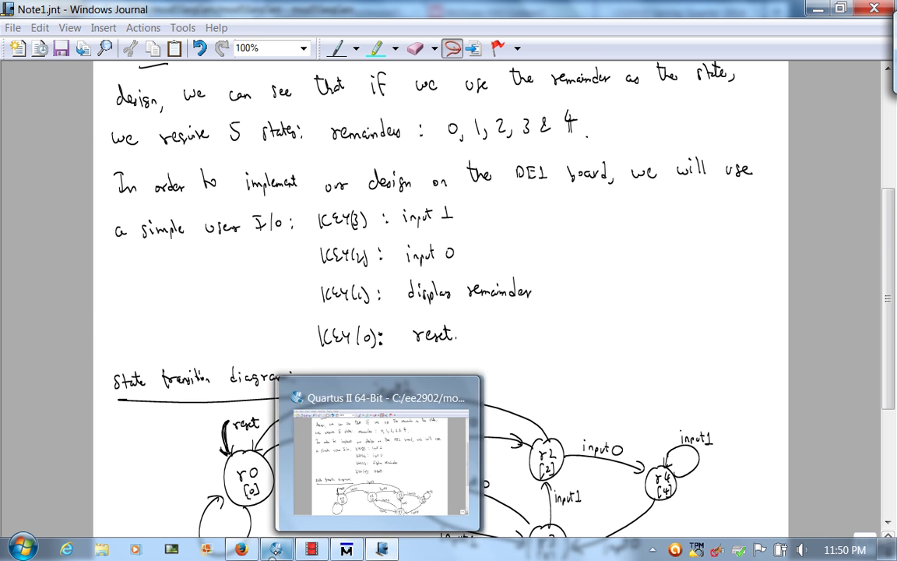
click(276, 550)
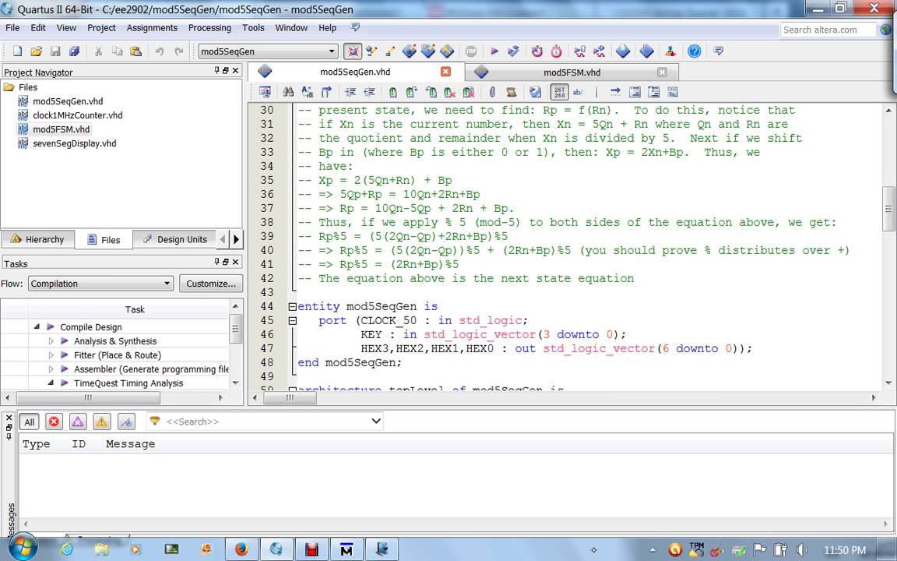
click(311, 550)
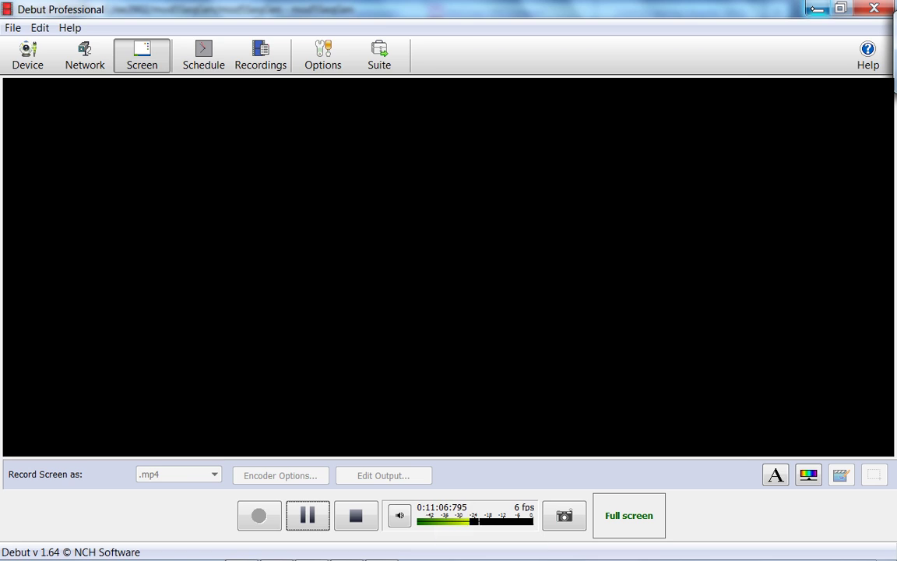
click(814, 7)
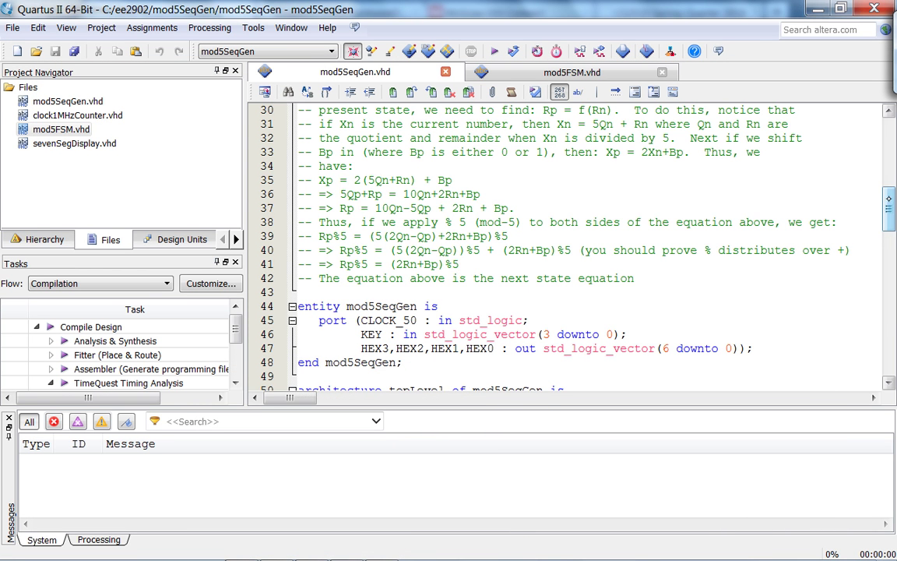
drag(888, 208, 873, 243)
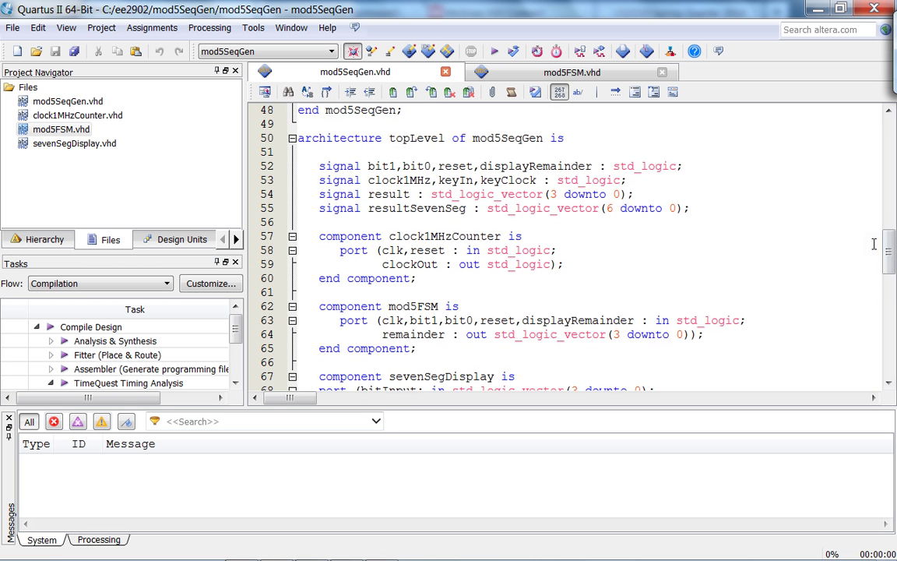
Open and scroll through clock1MHzCounter.vhd, check mod5SeqGen.vhd's CLOCK_50 port, then show mod5FSM.vhd.
double_click(109, 114)
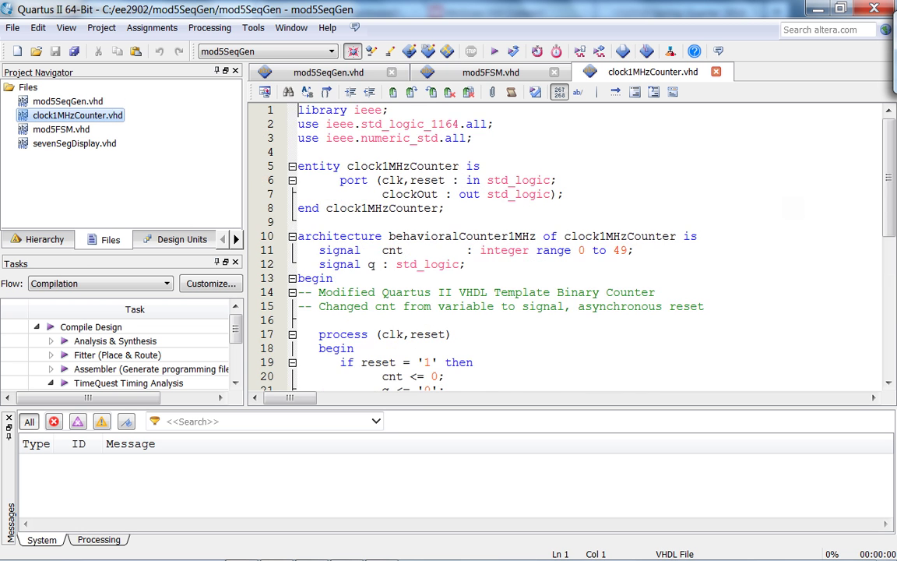
drag(889, 177, 893, 331)
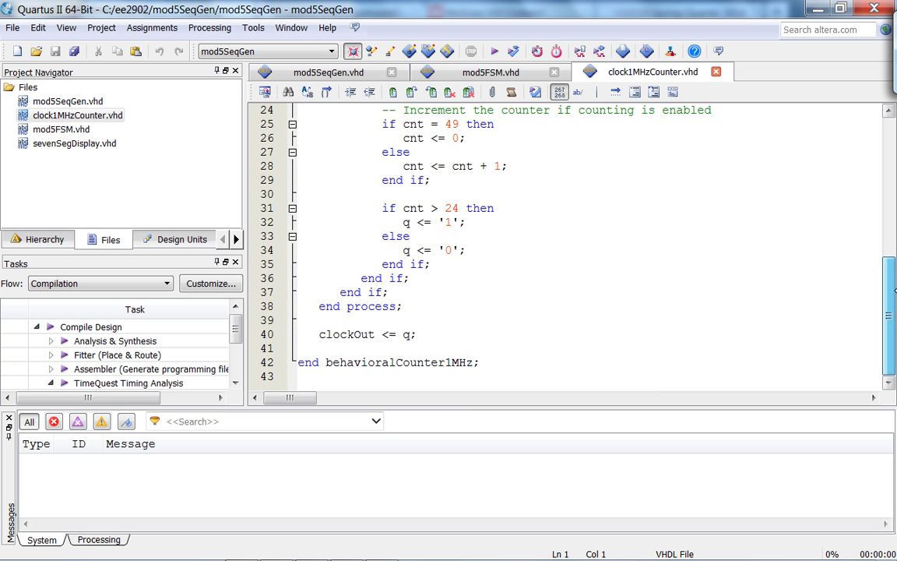
drag(895, 289, 870, 140)
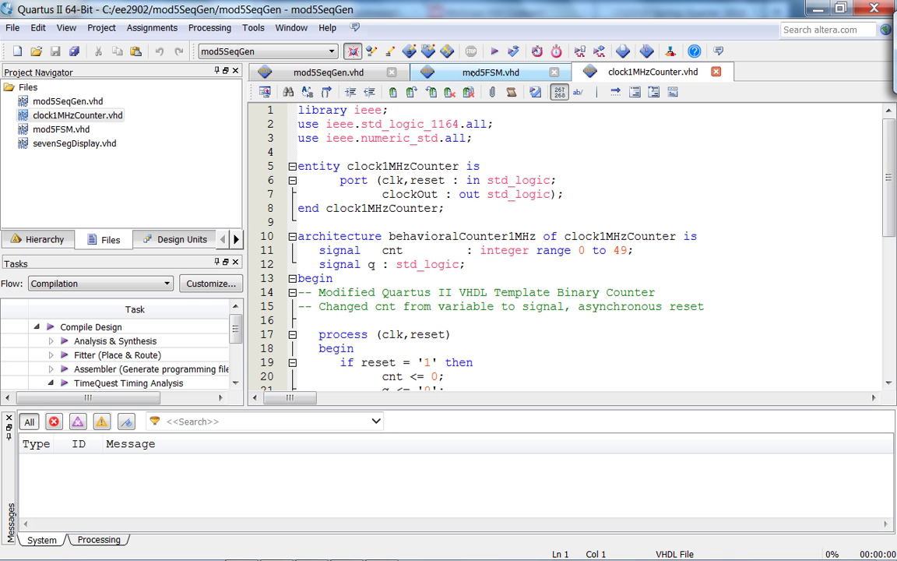
click(472, 71)
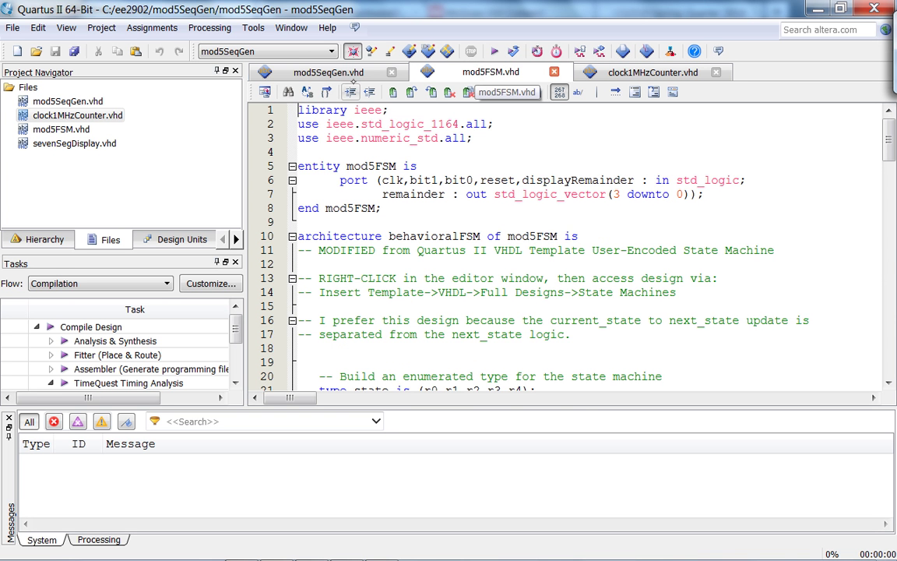
click(350, 72)
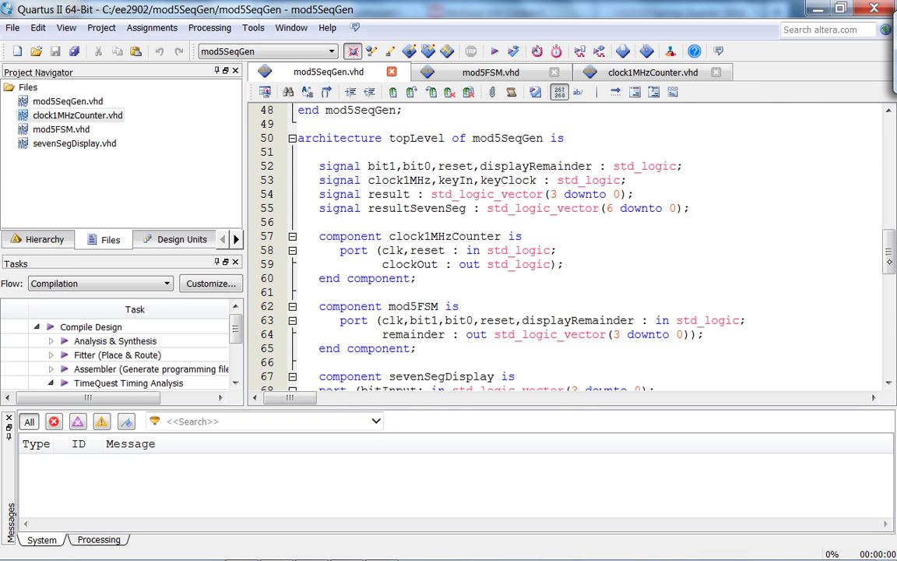
mouse_move(888, 257)
mouse_down()
mouse_move(893, 156)
mouse_move(891, 238)
mouse_up()
click(426, 152)
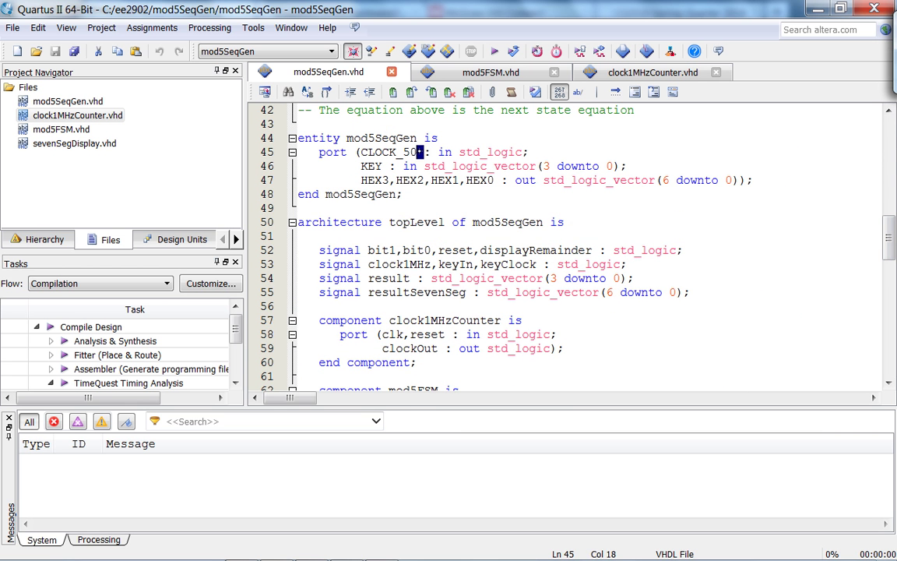
click(475, 76)
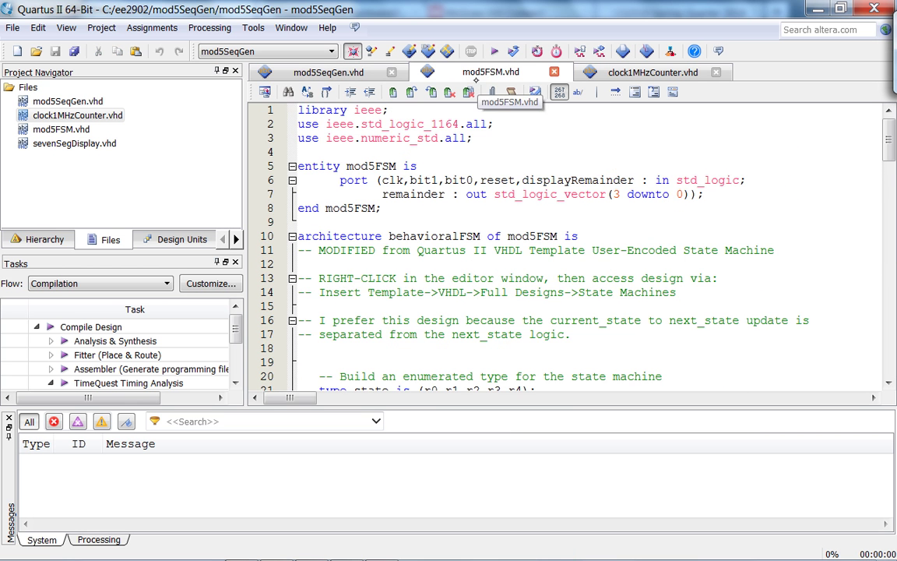
drag(892, 154, 878, 331)
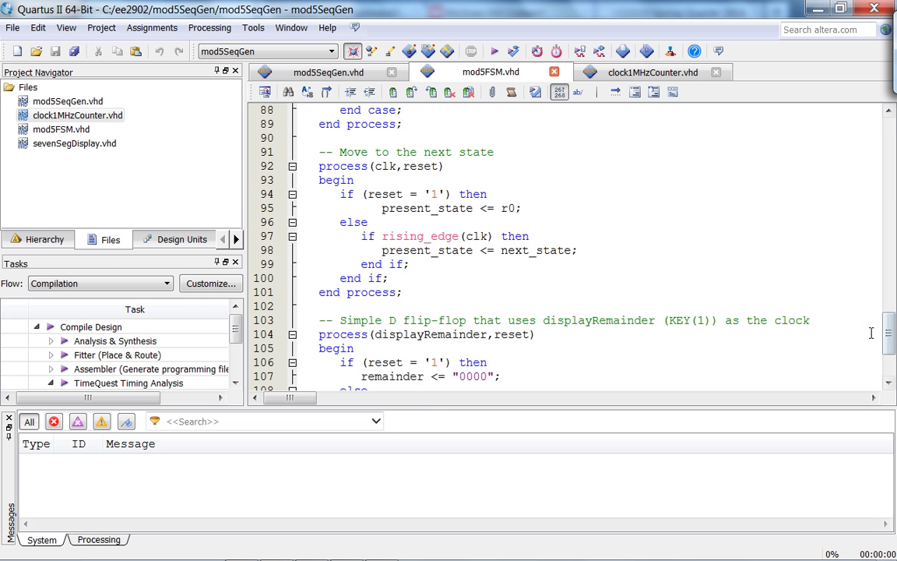
drag(412, 278, 308, 167)
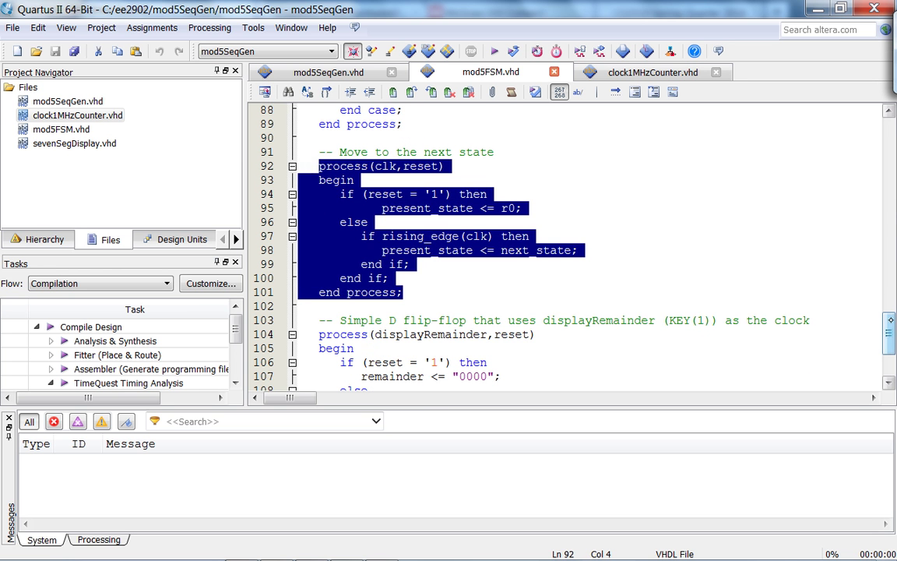
drag(891, 316, 893, 178)
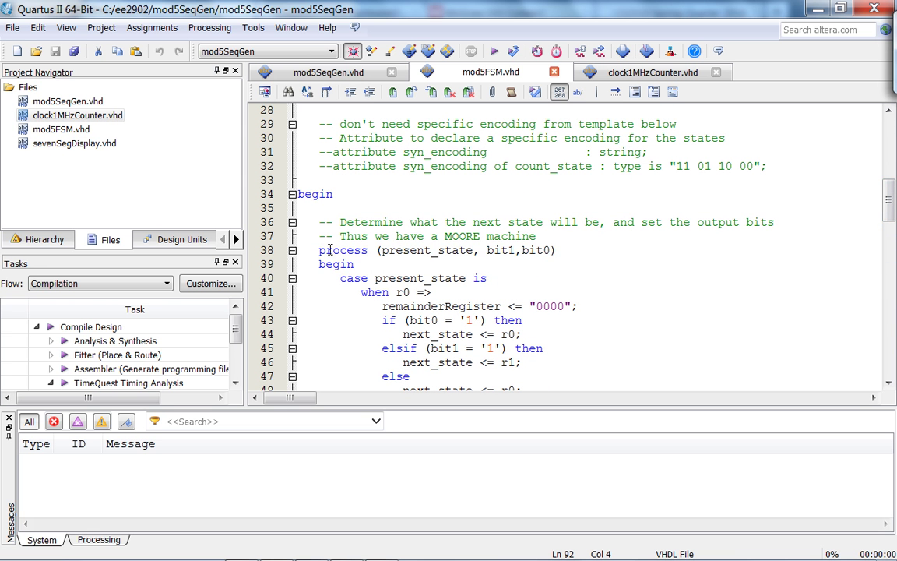
drag(320, 250, 507, 284)
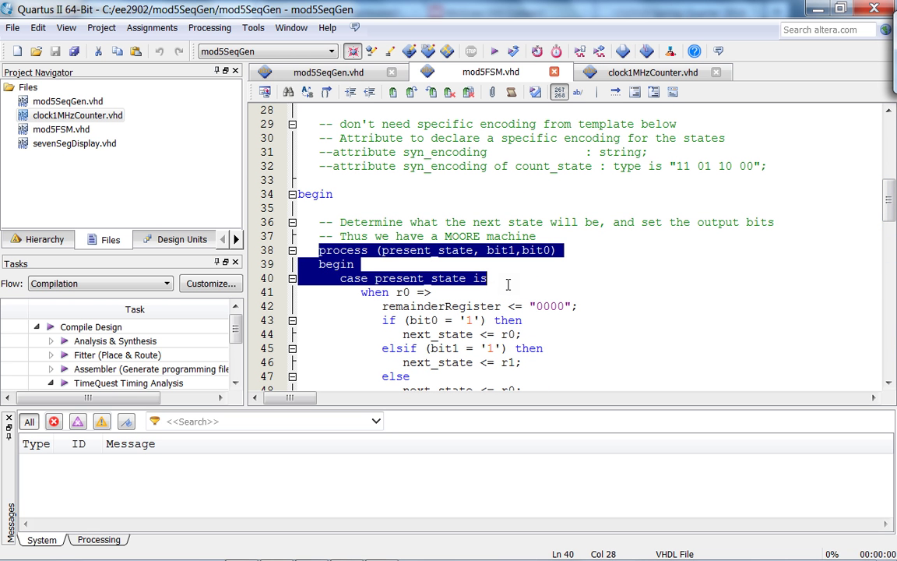
click(548, 320)
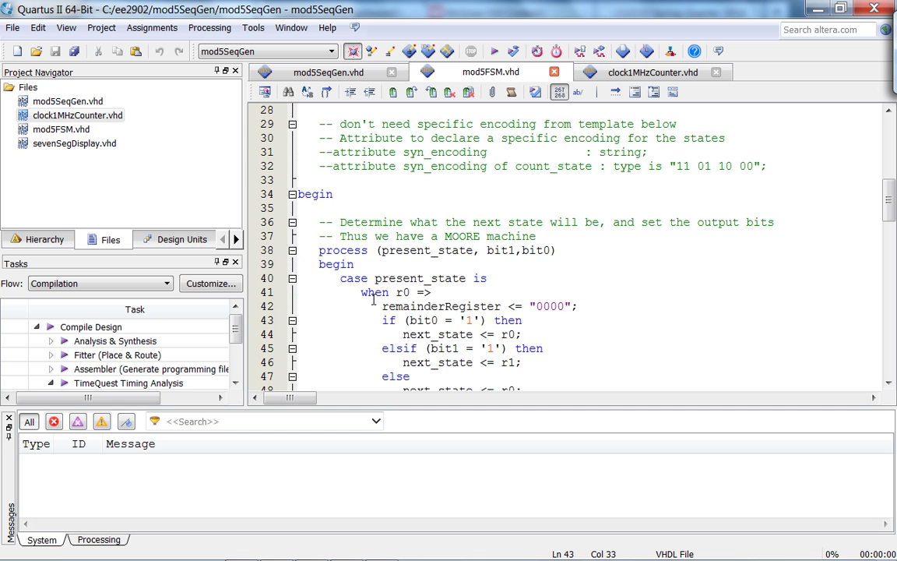
drag(335, 283, 418, 308)
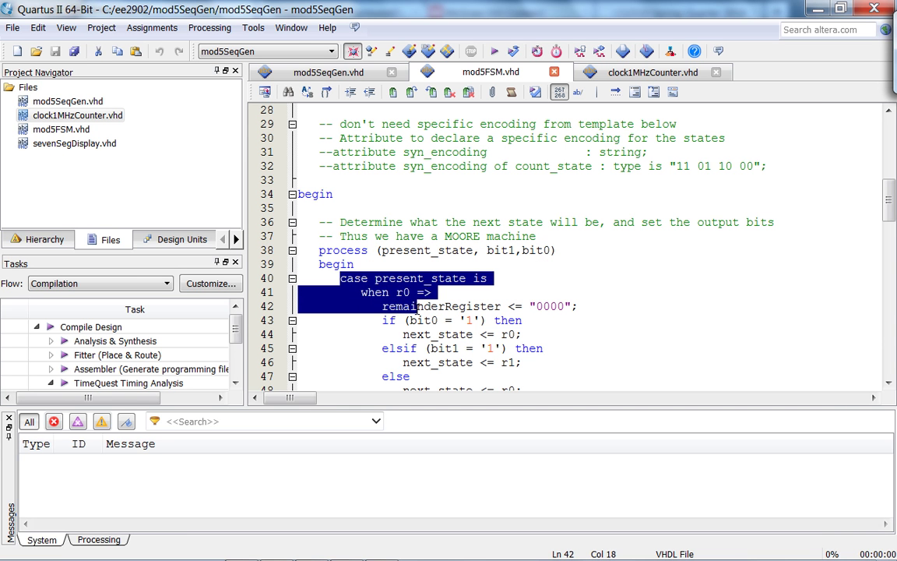
click(468, 292)
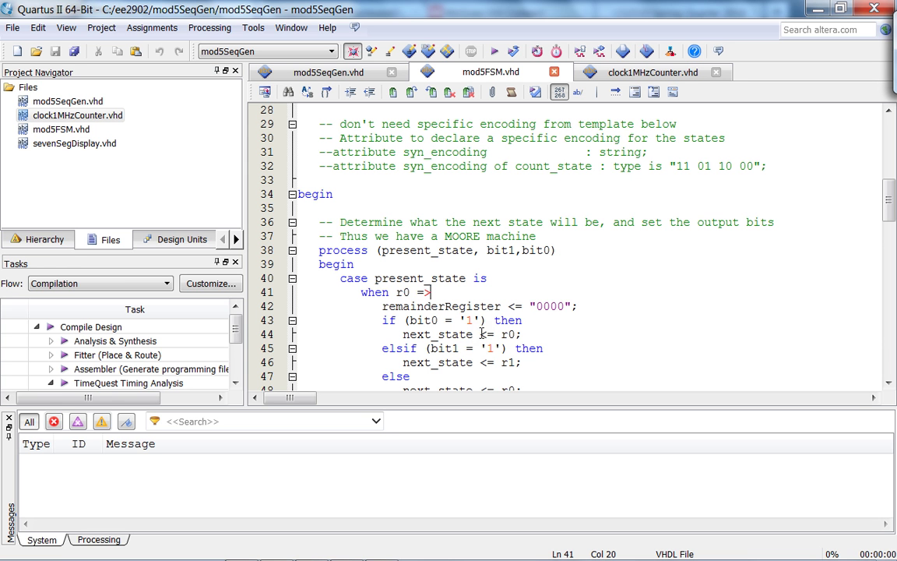
drag(890, 214, 888, 310)
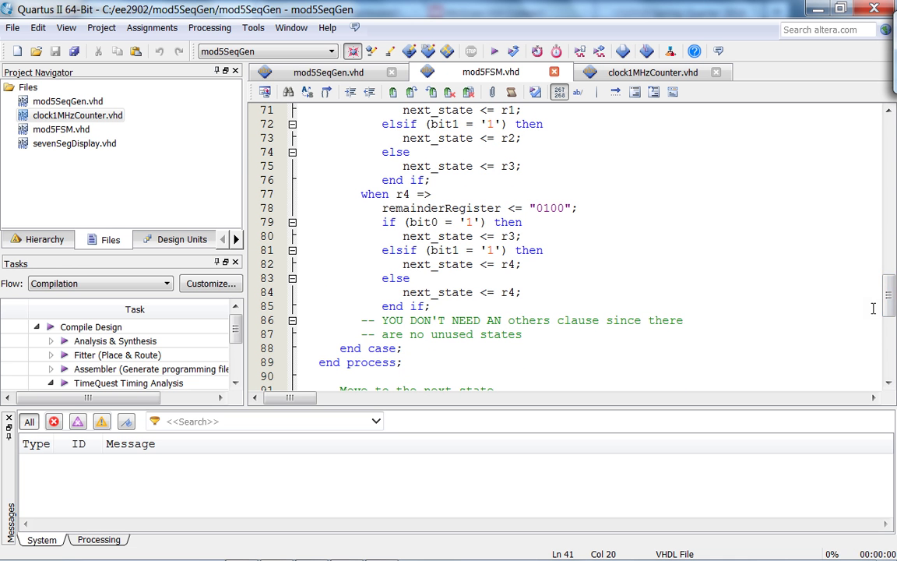
drag(886, 294, 894, 162)
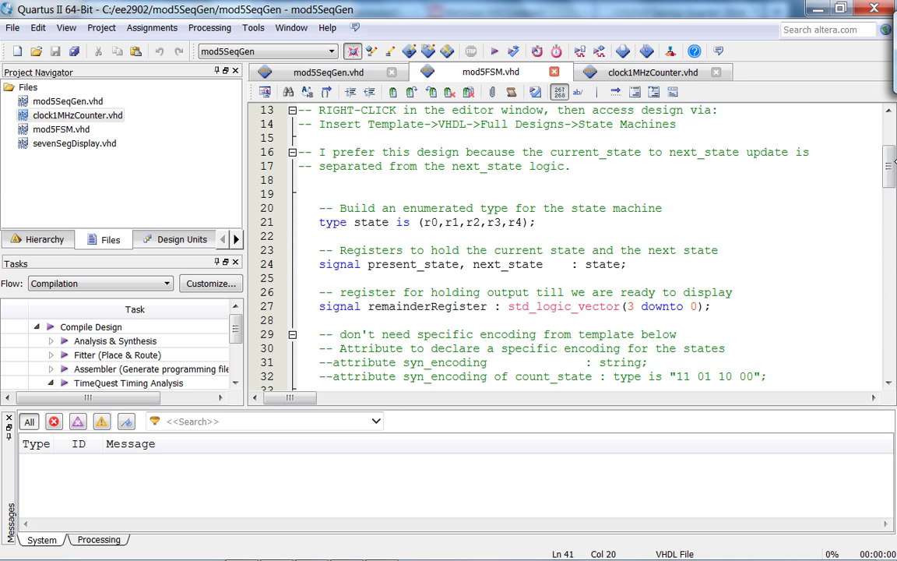
Delete the 's' so line 21's type name reads 'tates'.
click(328, 224)
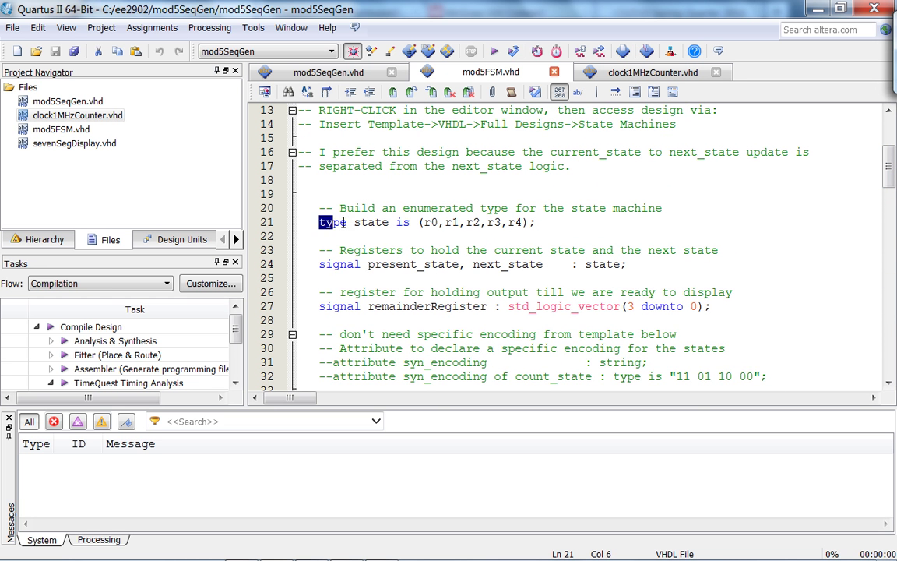
click(355, 224)
key(Delete)
Review the r0–r4 state list, then run Analysis & Synthesis, saving mod5FSM.vhd when prompted.
click(433, 221)
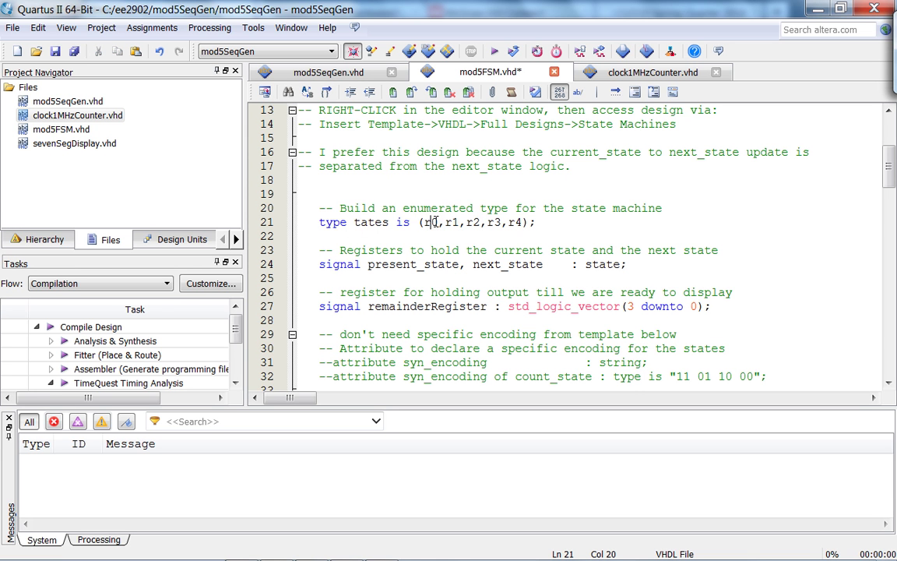
drag(427, 224, 526, 224)
click(300, 278)
click(112, 341)
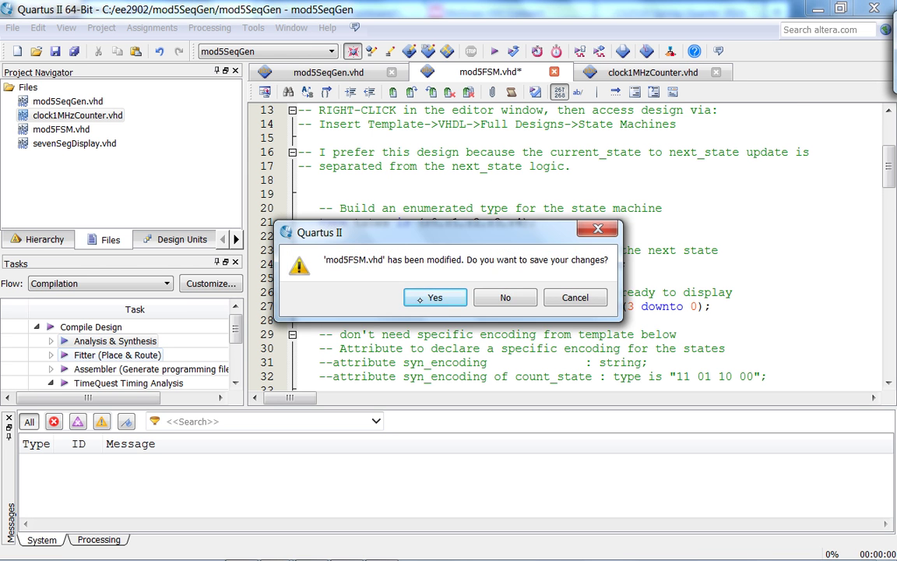
click(434, 297)
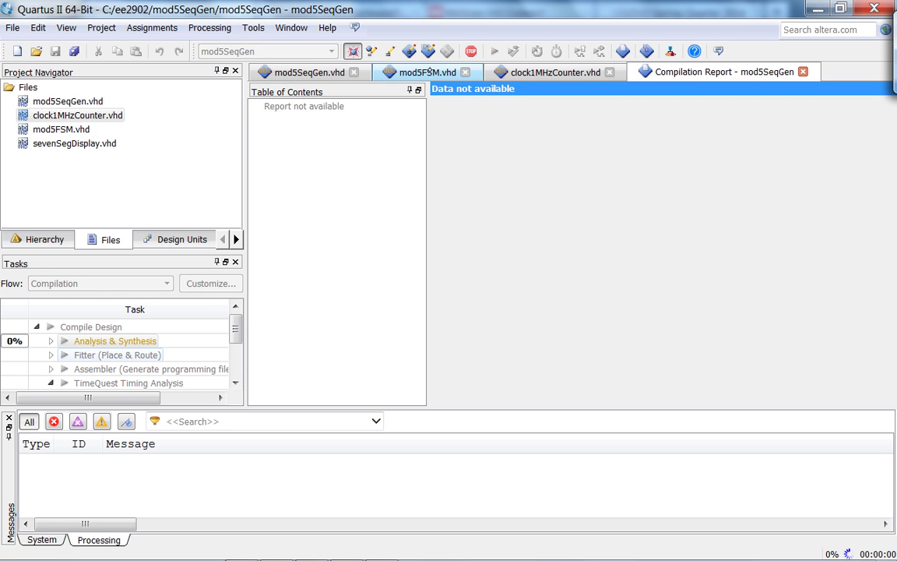
Scroll to the end of mod5FSM.vhd and highlight the displayRemainder flip-flop process.
click(425, 70)
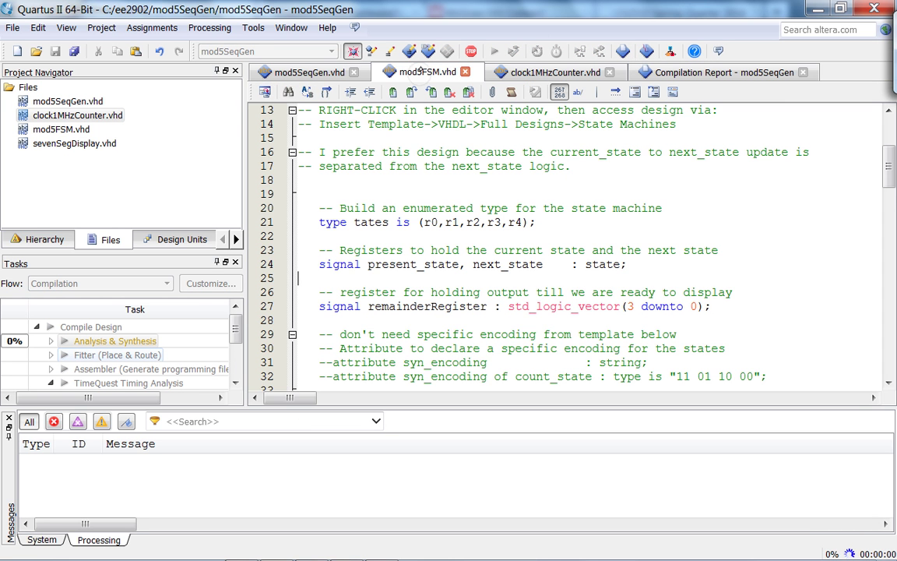
scroll(568, 241, down, 11)
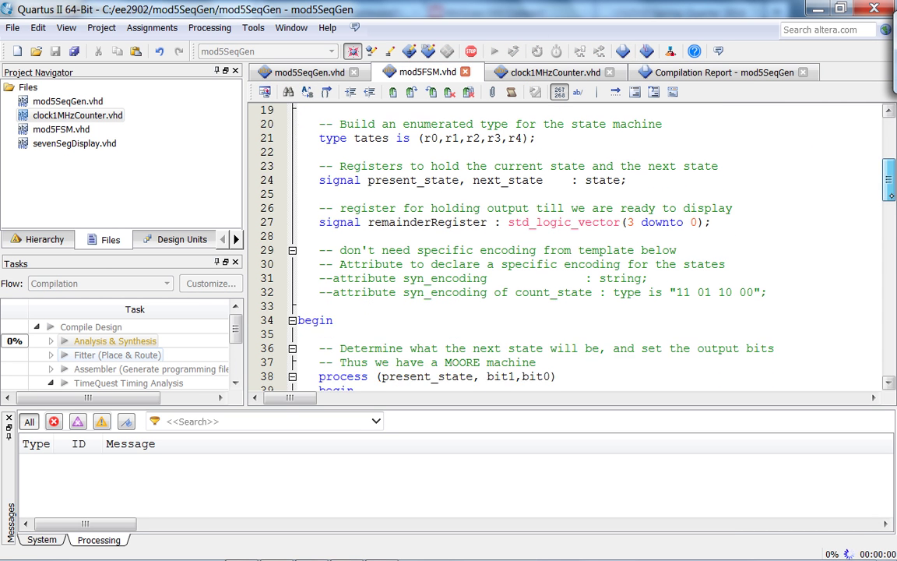
drag(885, 256, 870, 369)
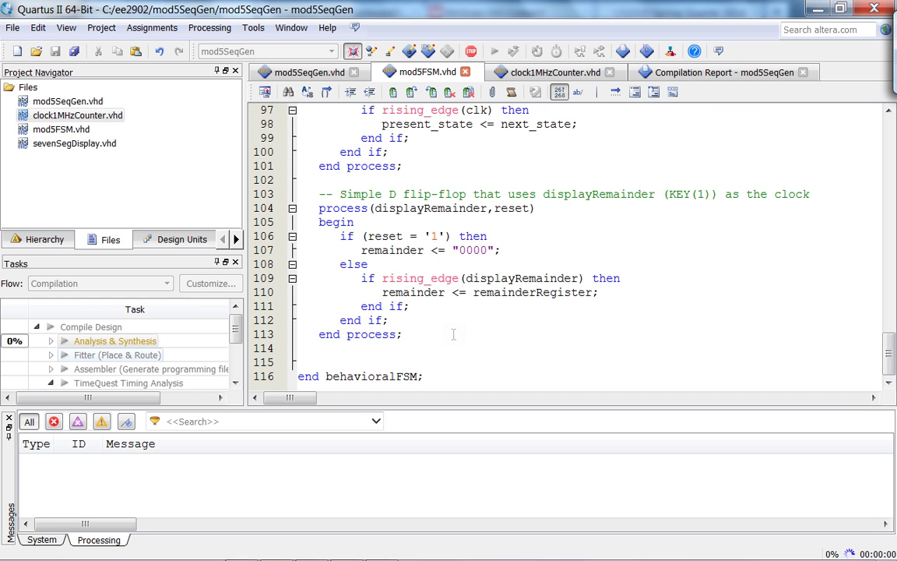
click(655, 199)
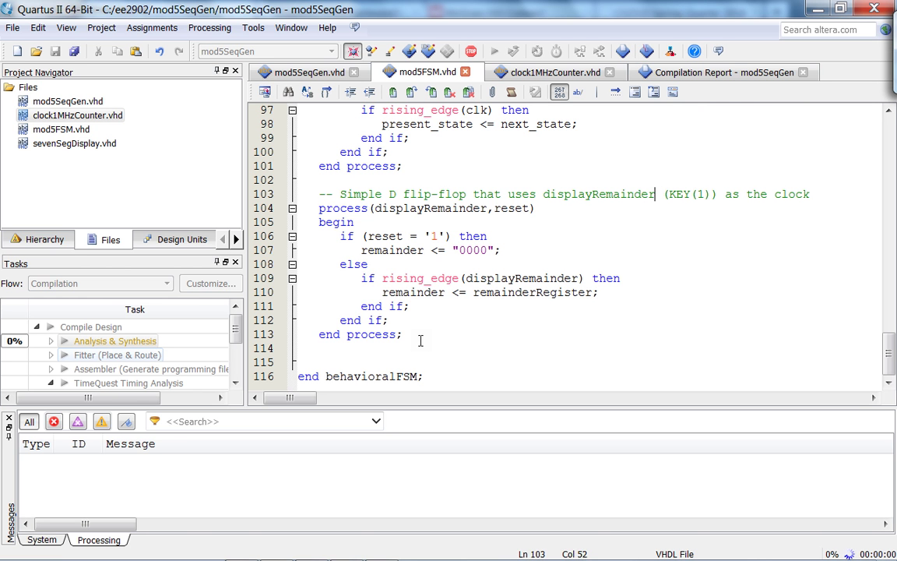
drag(420, 339, 307, 208)
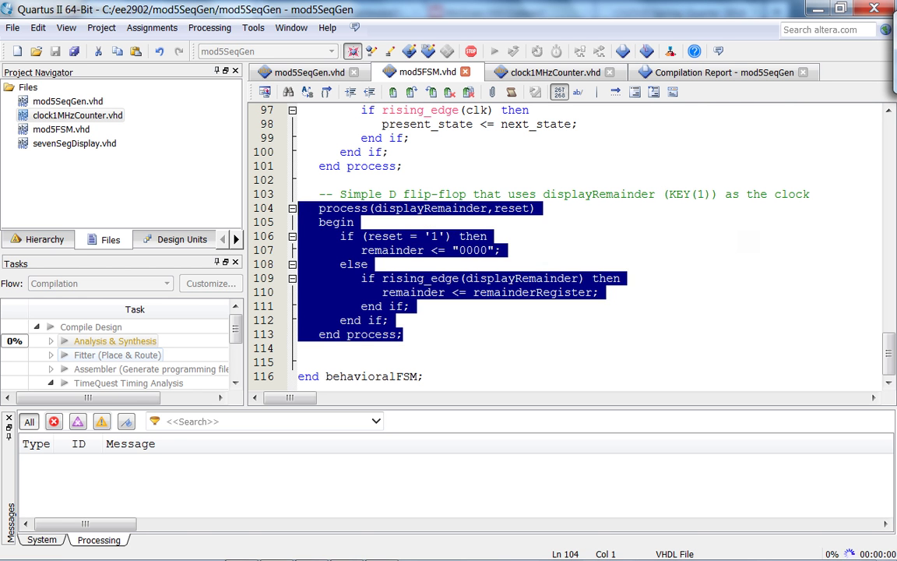
click(745, 243)
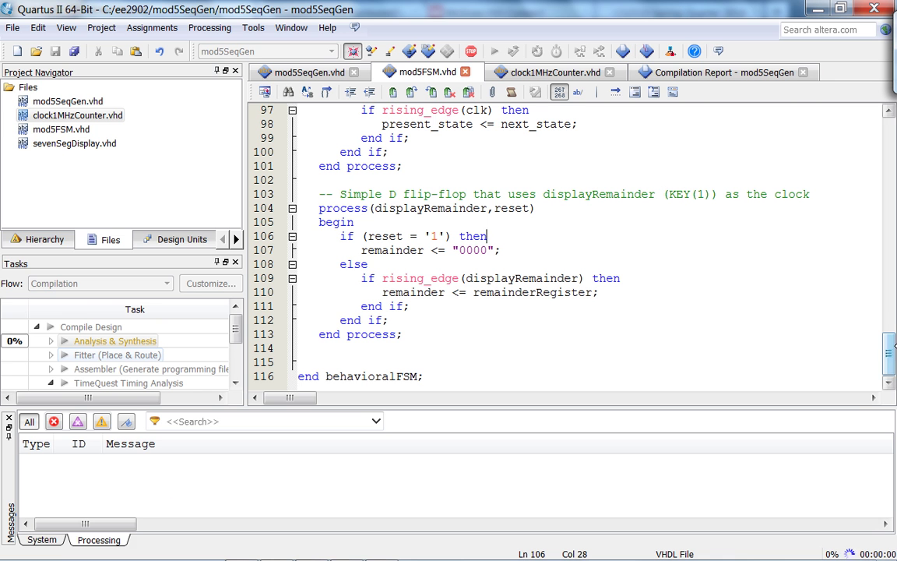
Start Analysis & Synthesis with Ctrl+K.
key(ctrl+k)
click(741, 194)
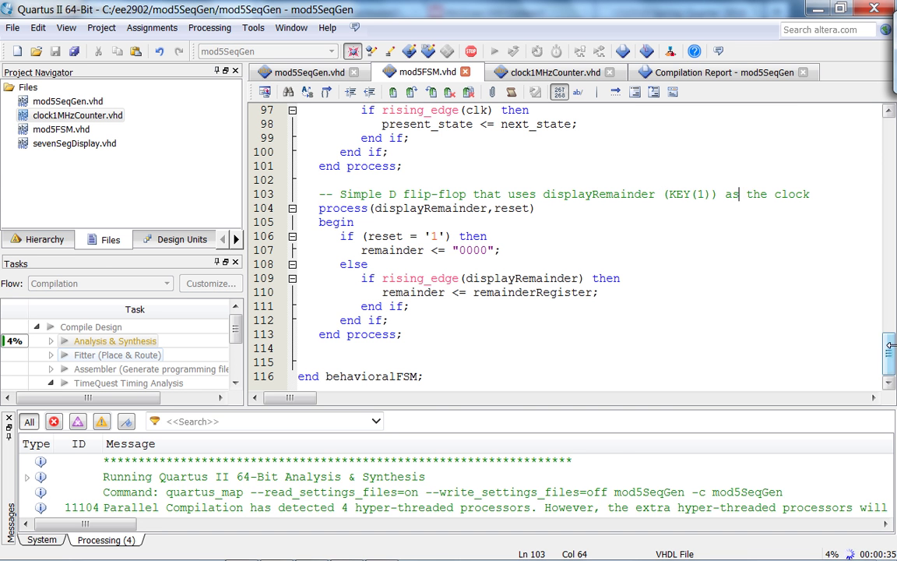
scroll(892, 195, up, 20)
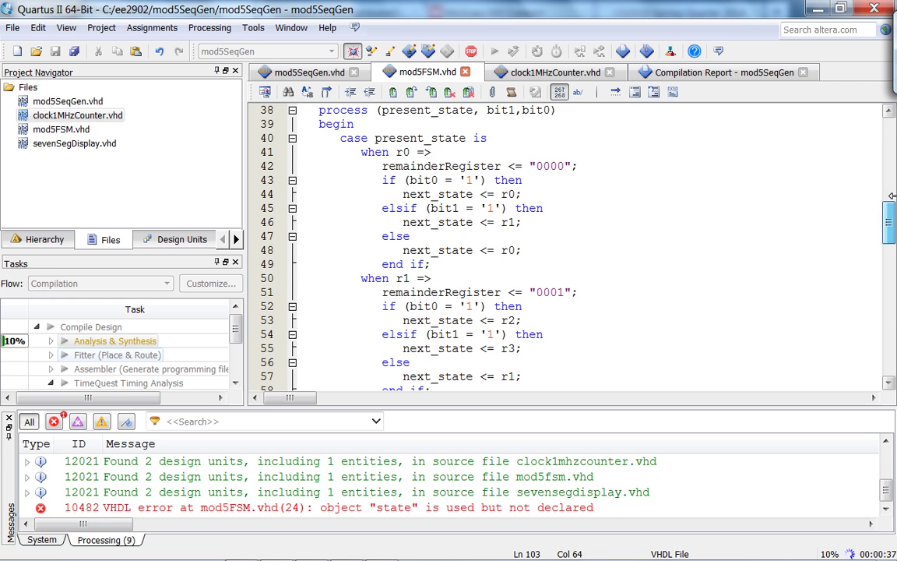
Undo the deletion so line 21 reads 'type state is', save all files, and rerun Analysis & Synthesis.
scroll(892, 196, up, 9)
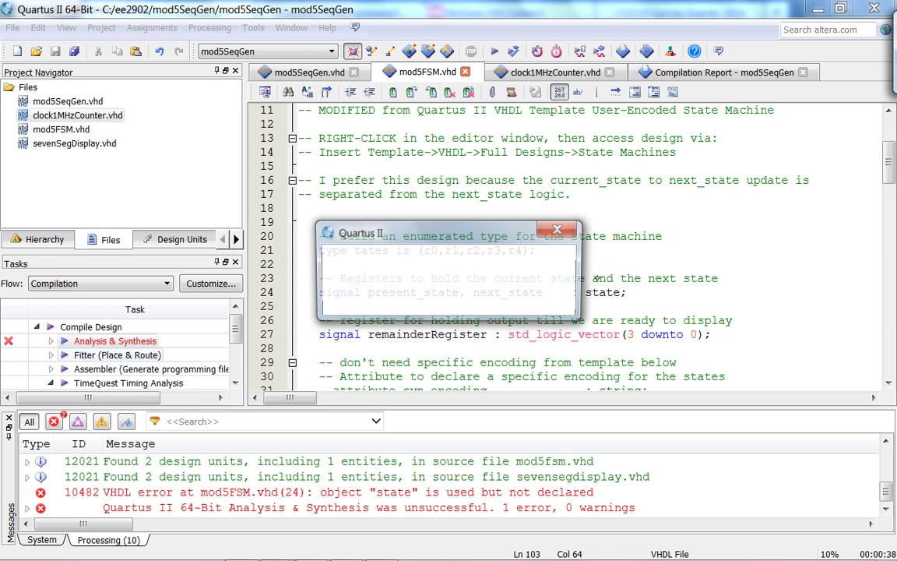
drag(382, 251, 352, 244)
click(38, 27)
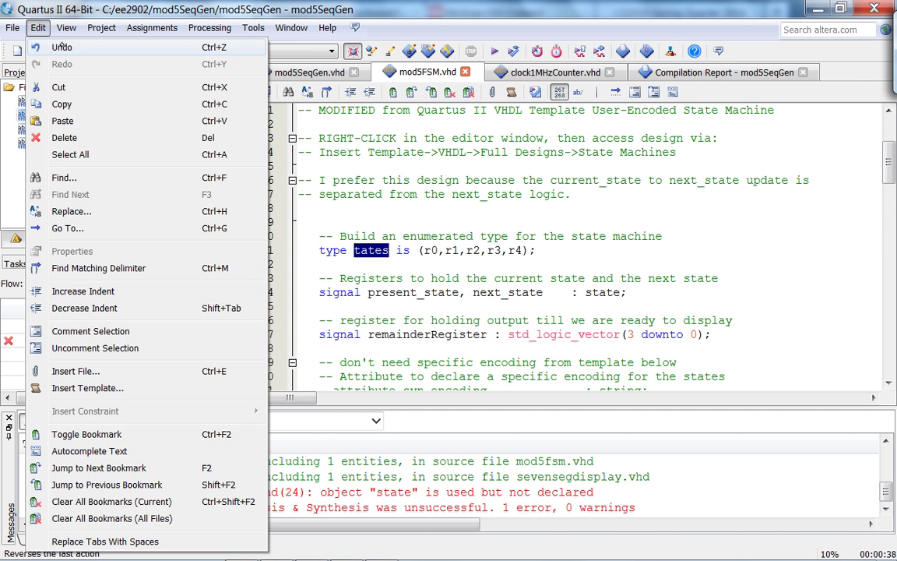
click(62, 47)
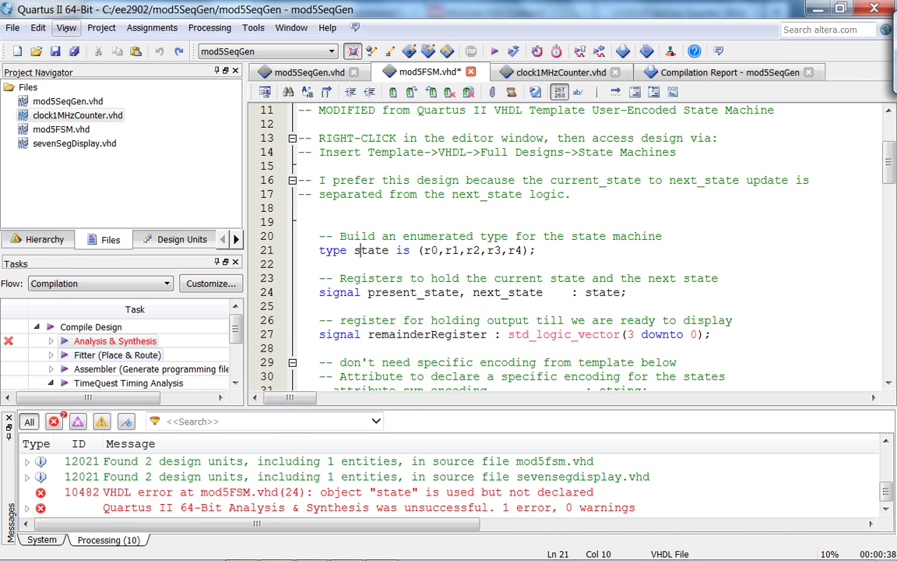
click(74, 50)
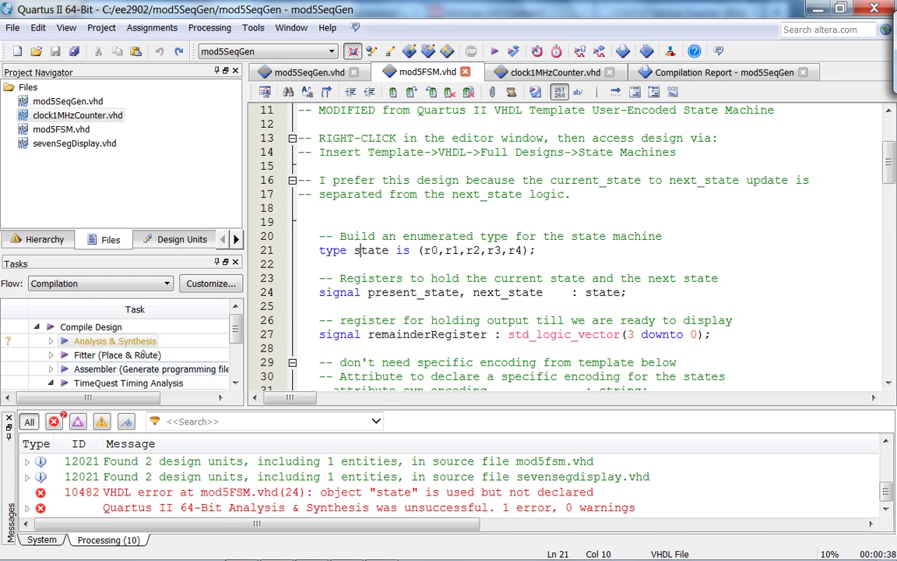
double_click(113, 340)
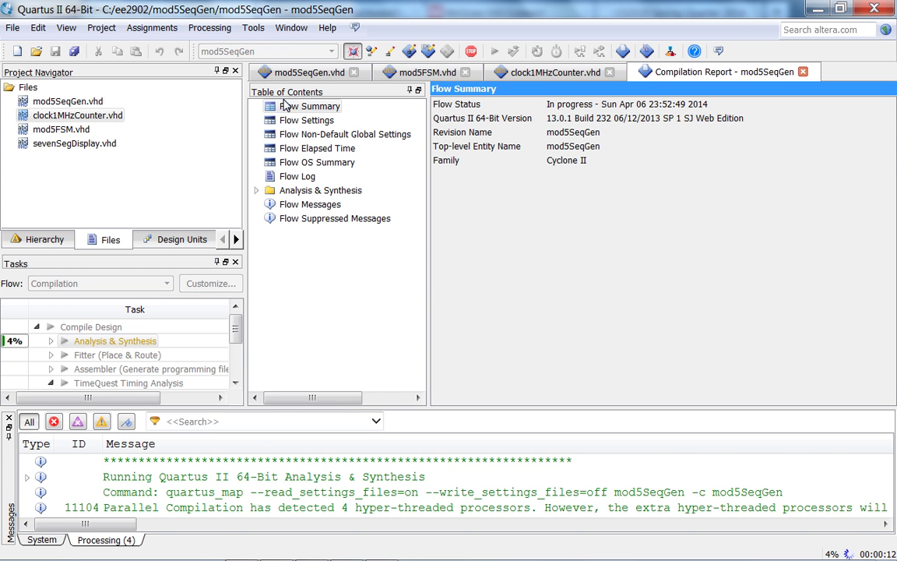
Return to mod5FSM.vhd and dismiss the synthesis success message (0 errors, 22 warnings).
click(426, 73)
scroll(481, 243, down, 3)
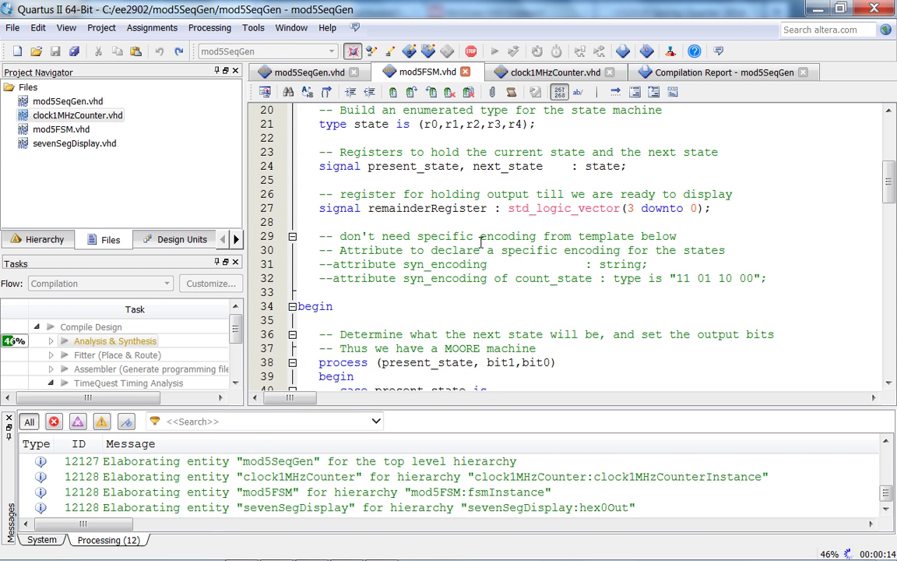
scroll(481, 243, down, 7)
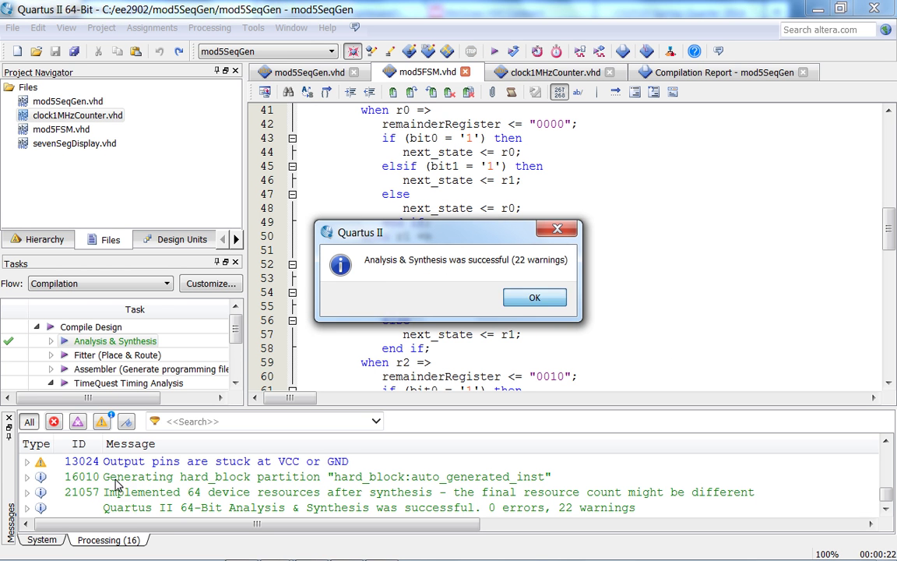
key(Return)
Expand Analysis & Synthesis and Netlist Viewers in Tasks and open the RTL Viewer.
click(50, 341)
scroll(67, 372, down, 2)
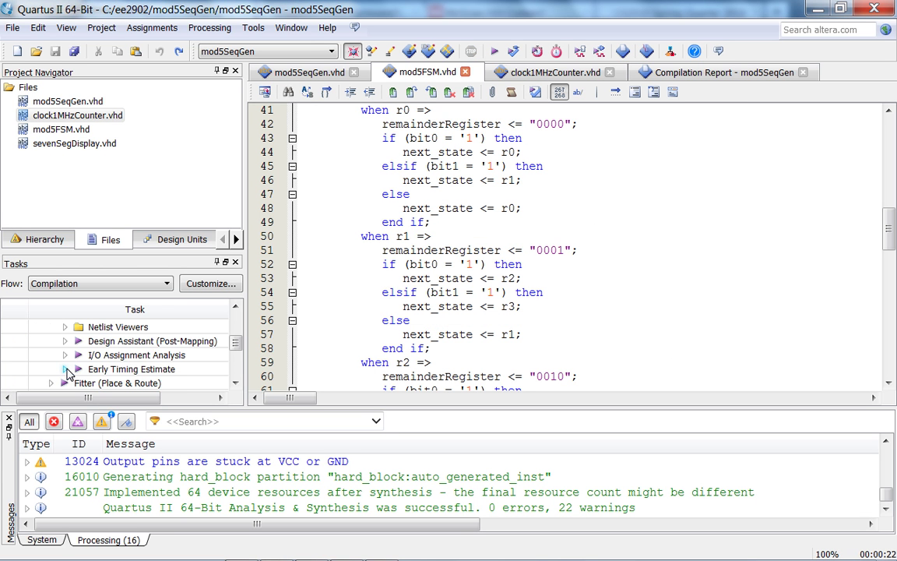
click(65, 327)
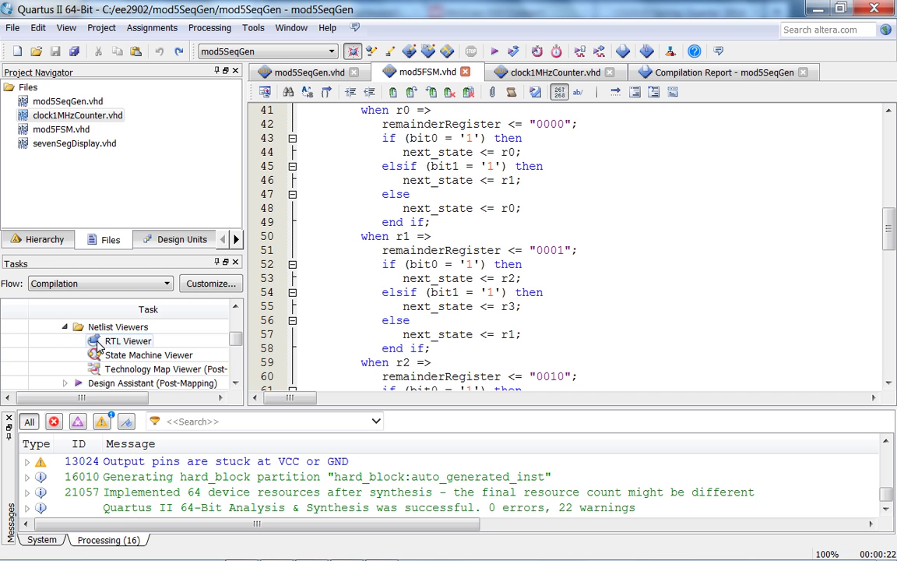
click(98, 347)
Open the mod5SeqGen RTL schematic, descend into mod5FSM:fsmInstance, and open present_state's state diagram (r0–r4).
double_click(84, 345)
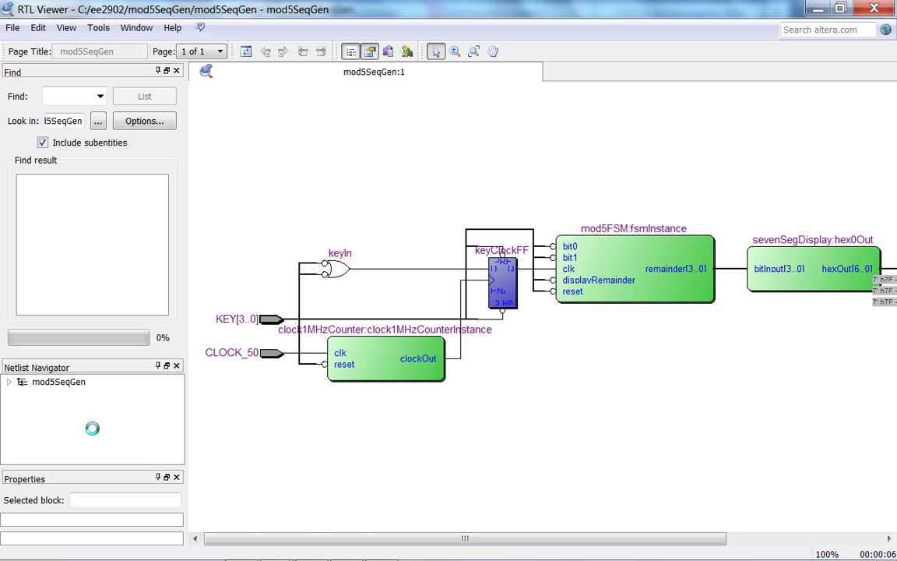
click(666, 261)
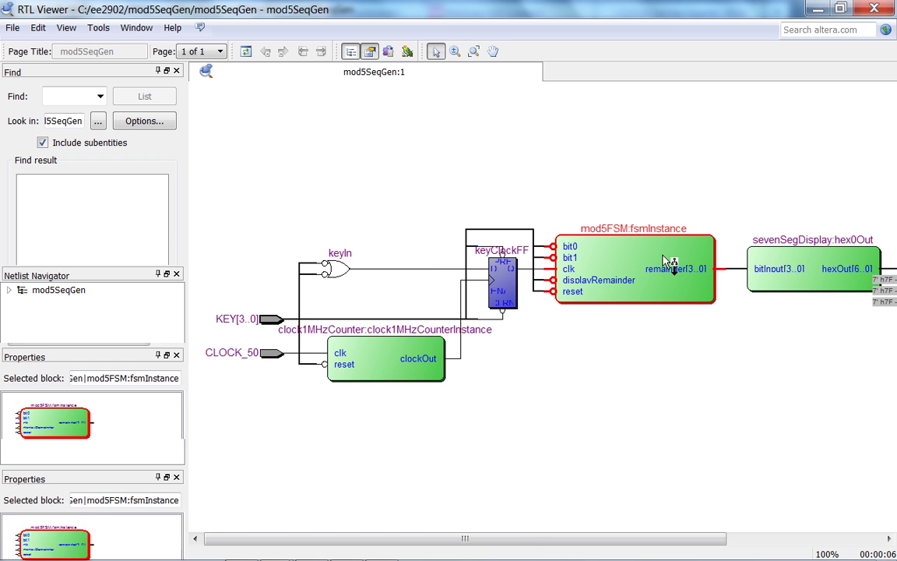
double_click(665, 261)
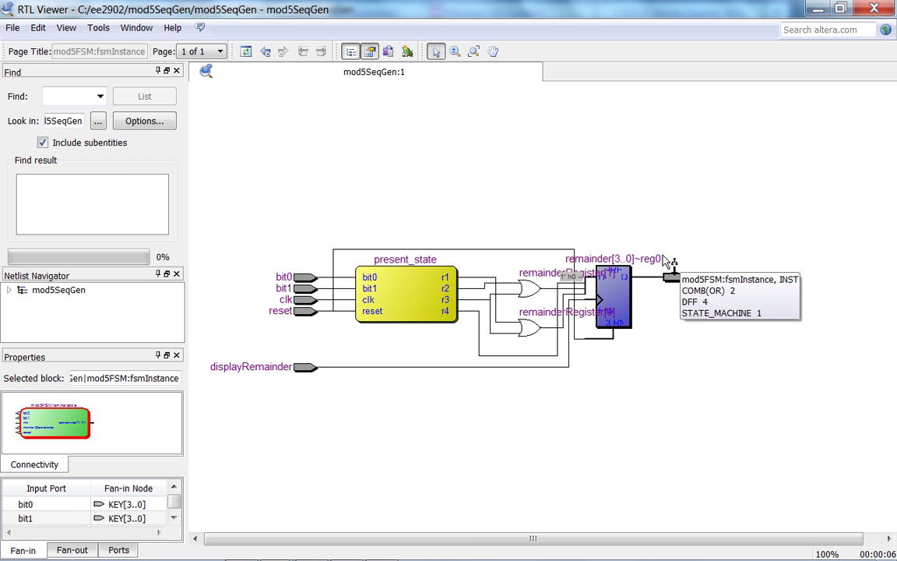
double_click(390, 306)
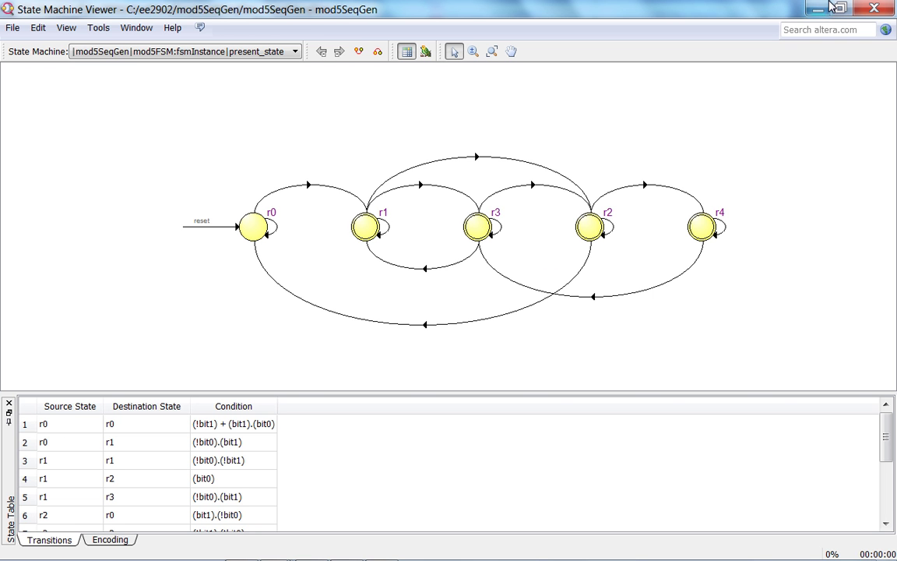
Restore the State Machine Viewer window, move it to the upper left, and bring back the Journal note.
click(833, 7)
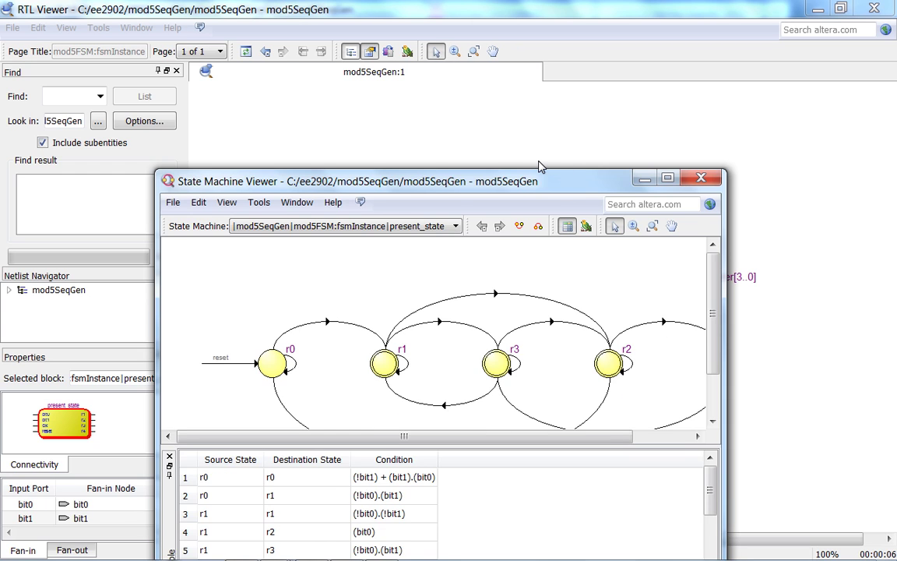
drag(540, 176, 379, 63)
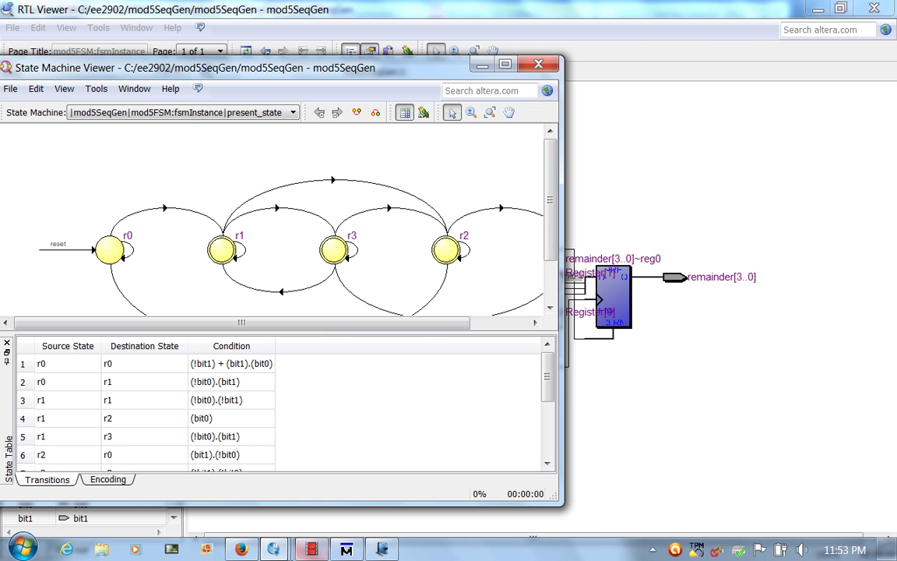
click(382, 549)
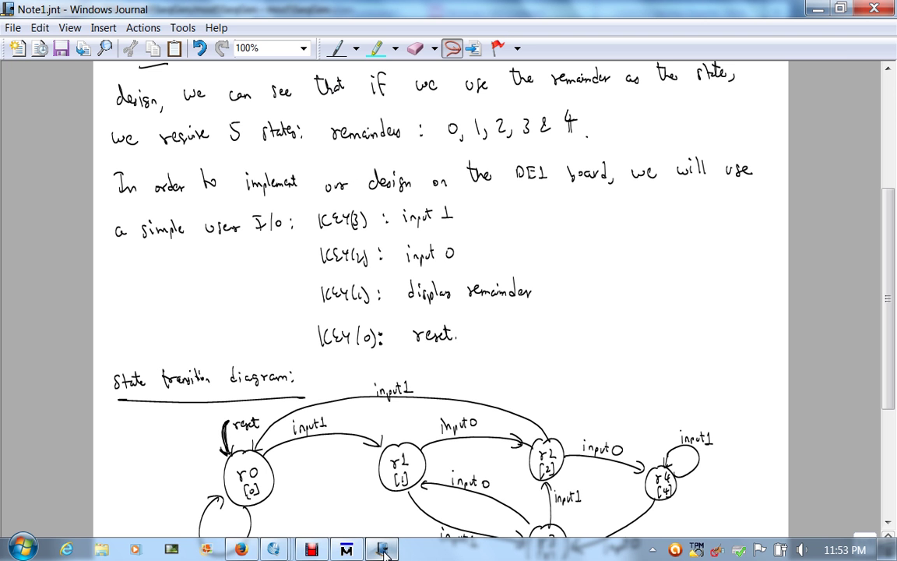
Scroll the Journal note to the hand-drawn state transition diagram and pan the State Machine Viewer to reveal r4.
click(844, 10)
scroll(613, 148, down, 3)
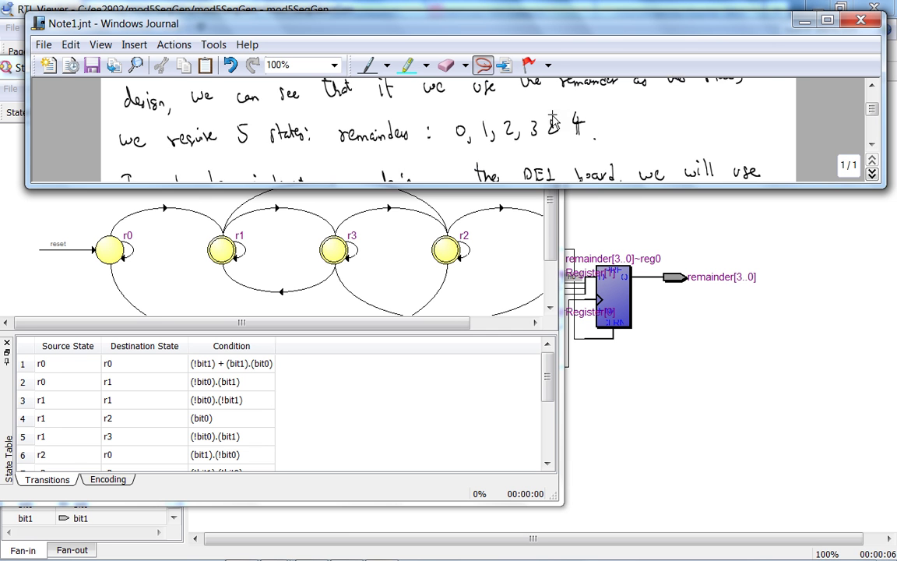
scroll(550, 126, down, 5)
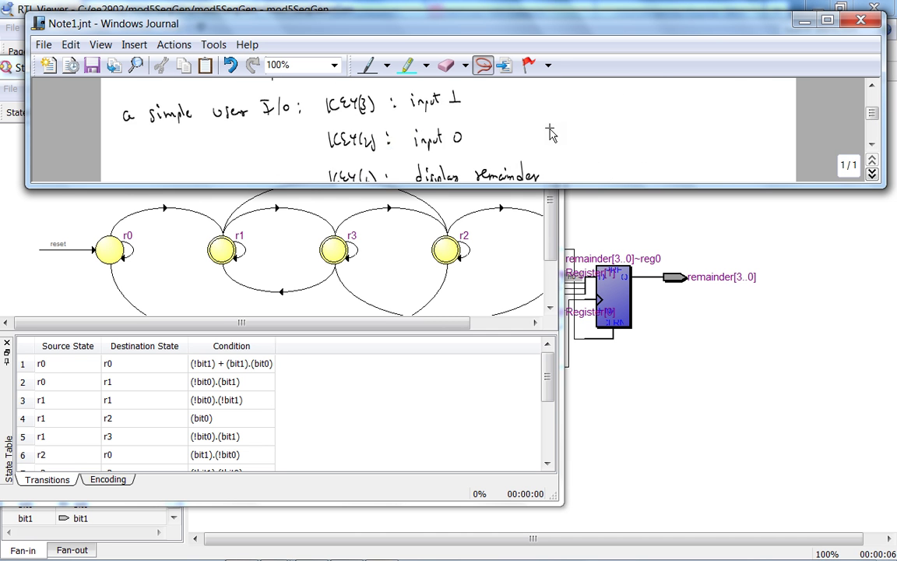
scroll(550, 130, down, 3)
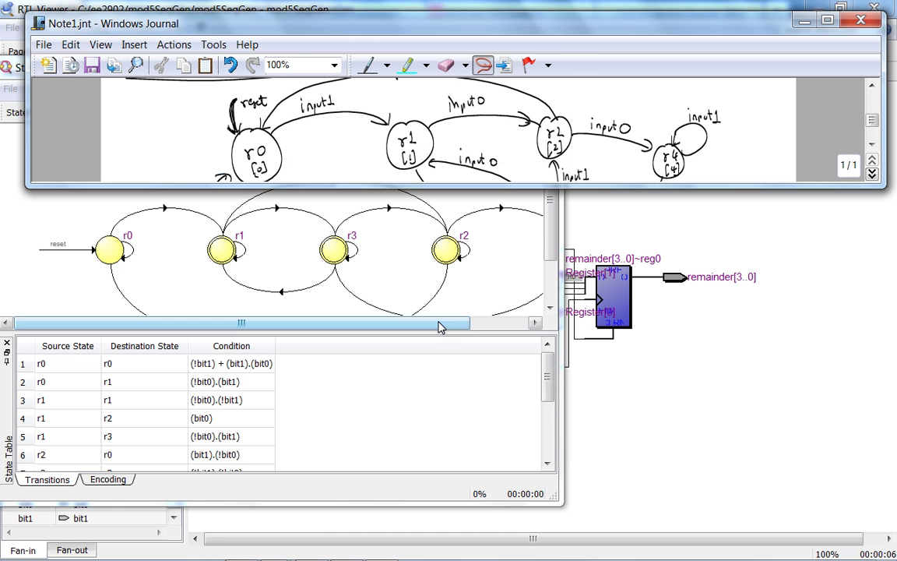
drag(397, 321, 438, 315)
Navigate Explorer into ee2902\mod5SeqGen\simulation (sim.do, vsim.wlf), then minimize it to reveal ModelSim.
click(580, 40)
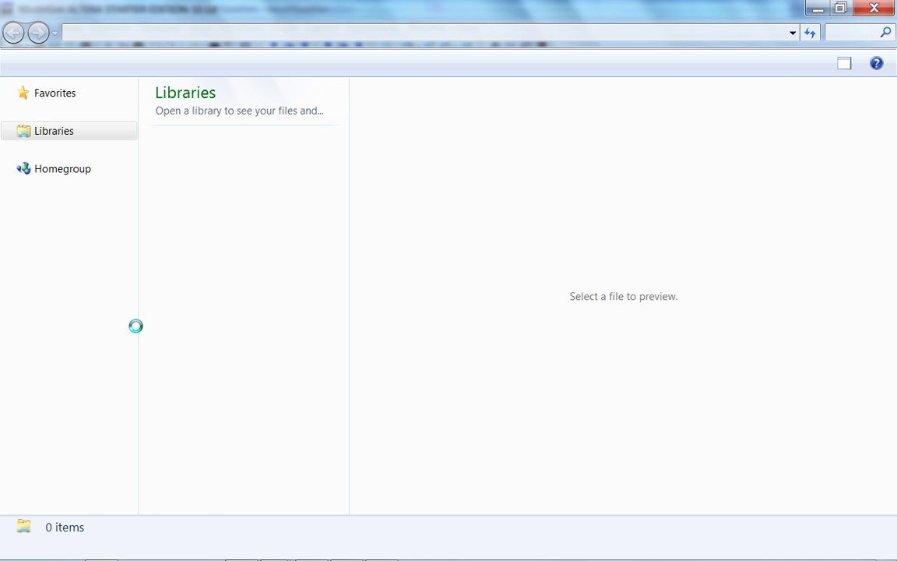
click(200, 228)
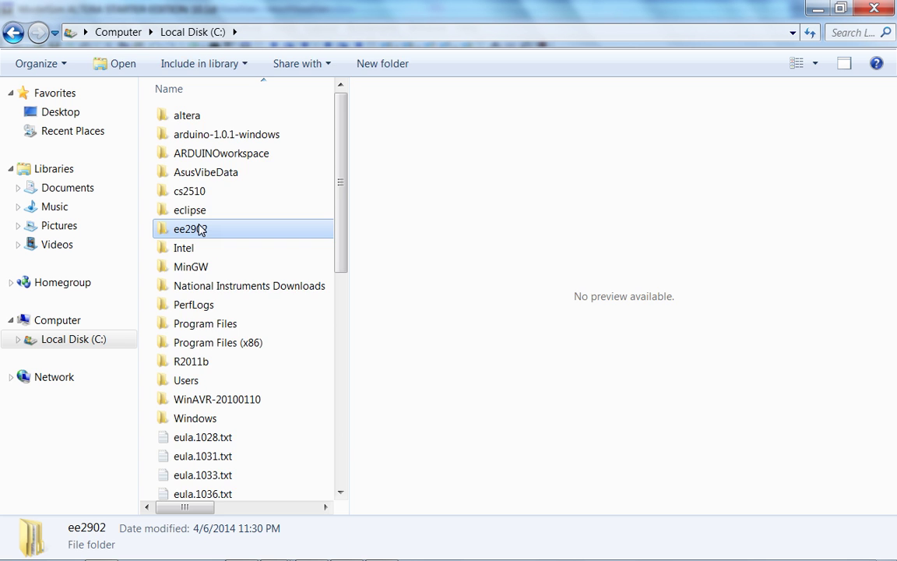
double_click(200, 228)
click(226, 116)
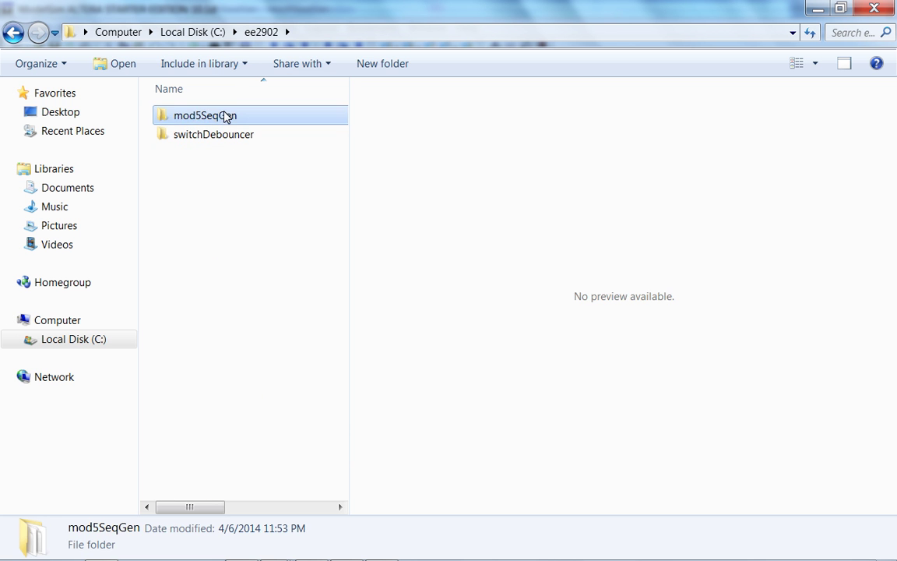
double_click(226, 115)
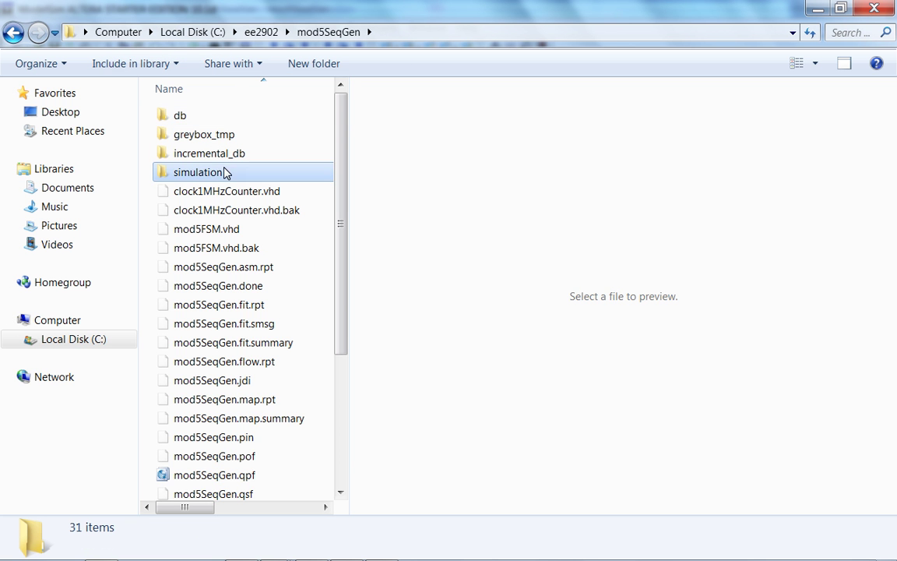
double_click(225, 172)
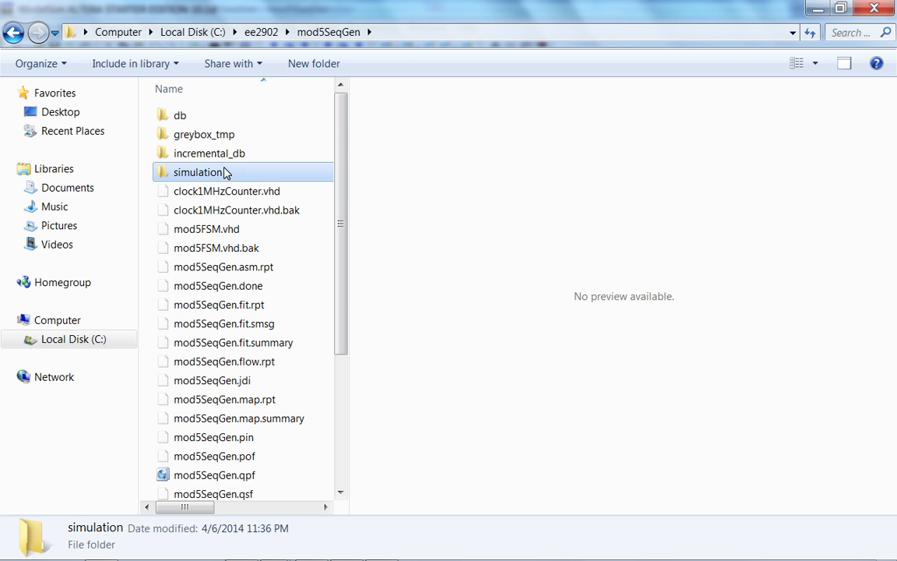
click(817, 11)
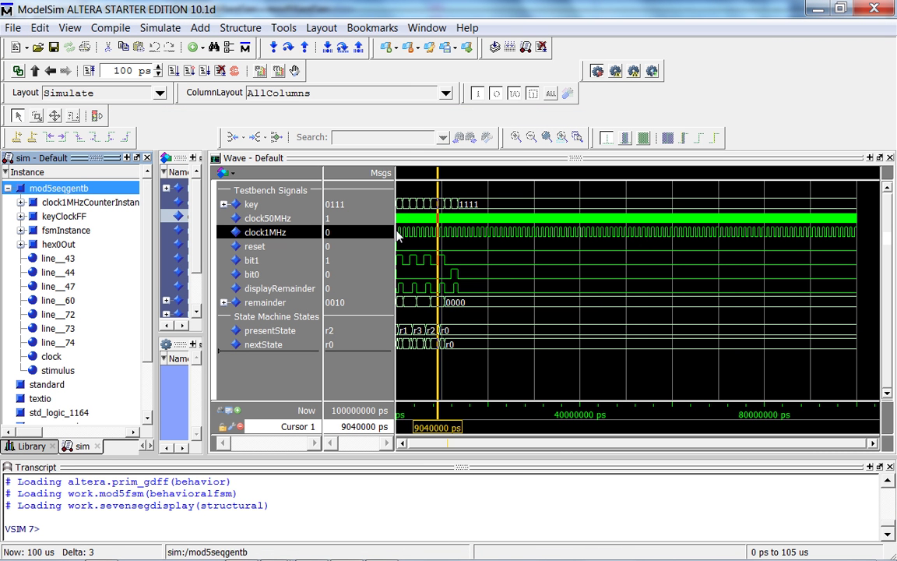
Zoom the waveforms to the first 26250 ns and set the cursor before the first clock edge.
drag(397, 236, 381, 263)
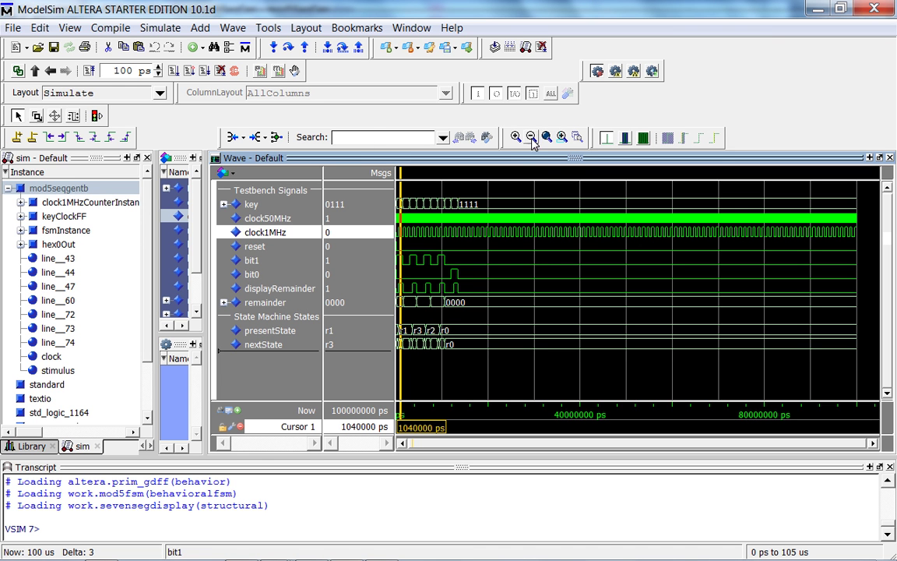
click(560, 137)
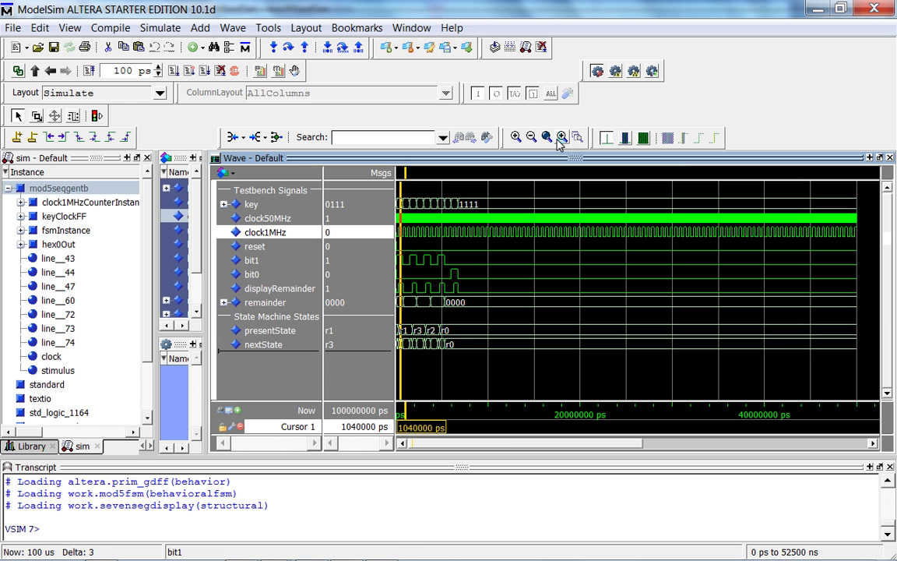
click(560, 138)
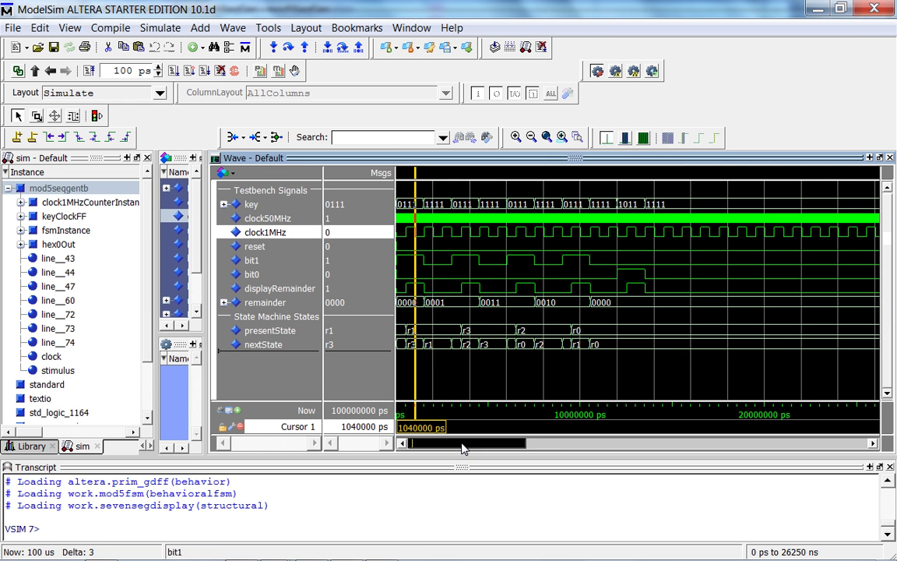
click(504, 445)
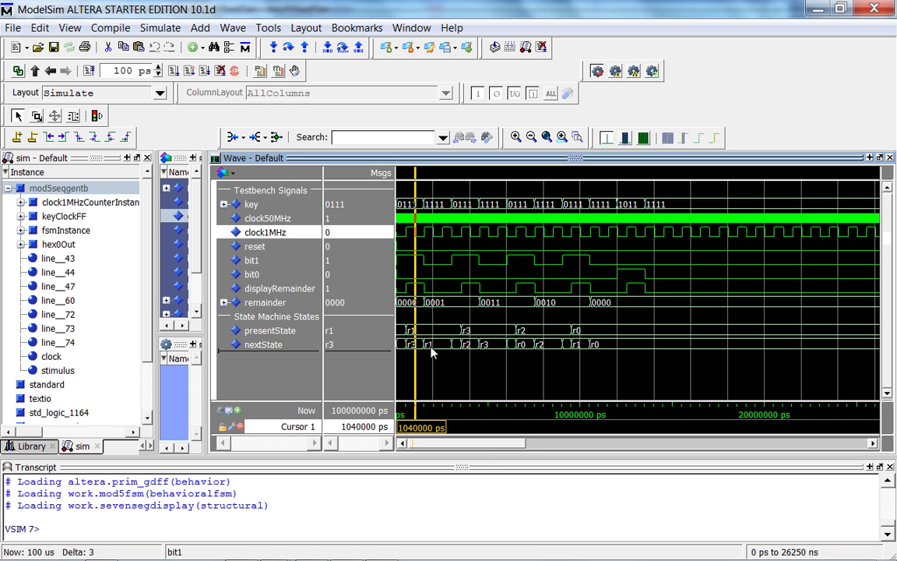
click(405, 234)
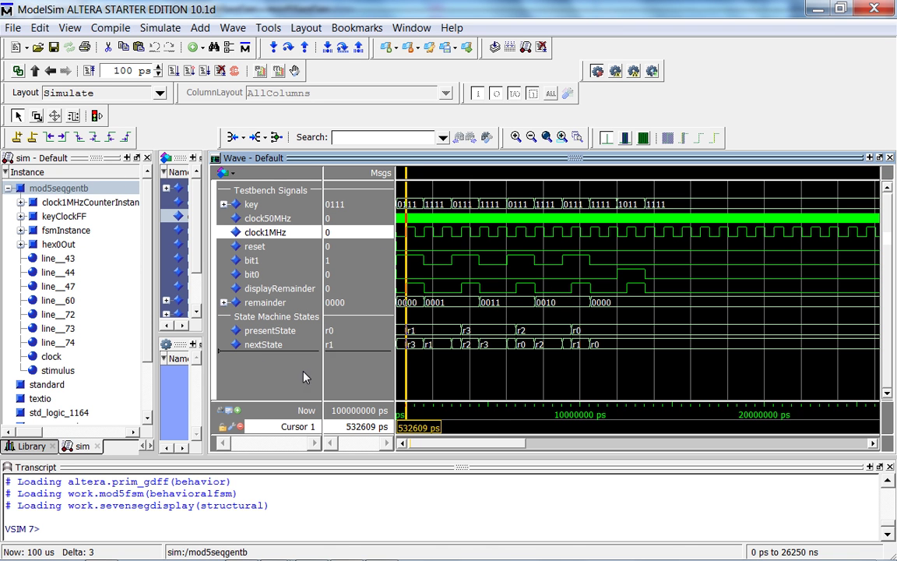
Select clock1MHz and step the cursor two clock edges to 1540000 ps, where presentState is r1.
click(276, 331)
click(287, 235)
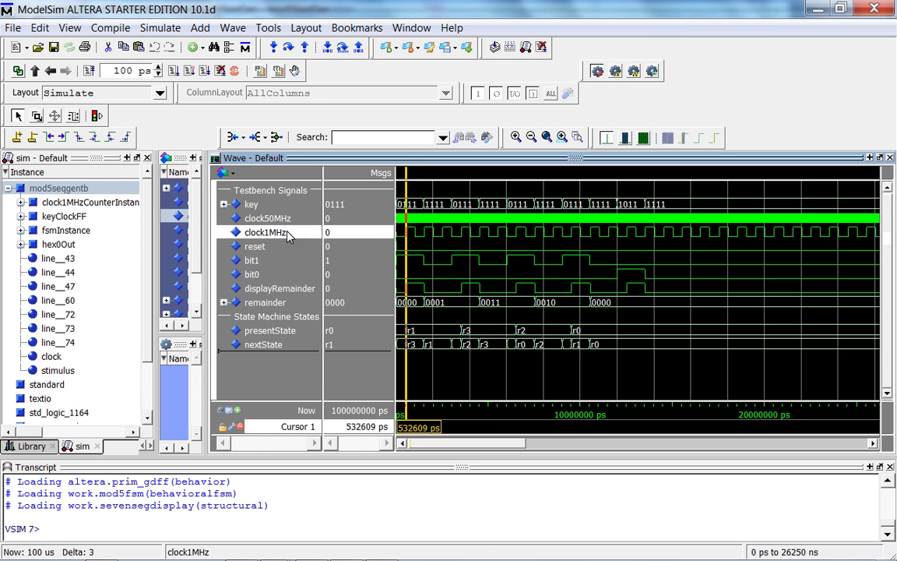
click(126, 138)
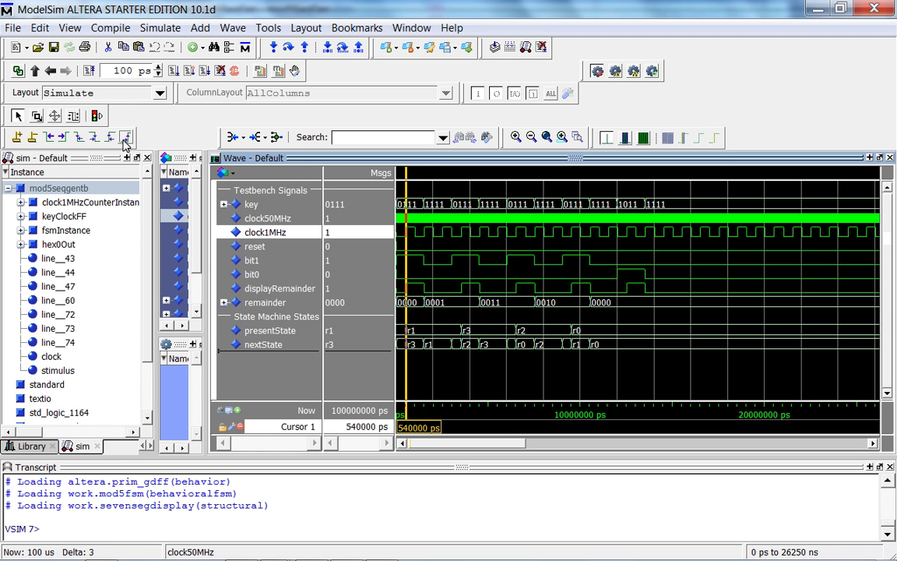
click(125, 138)
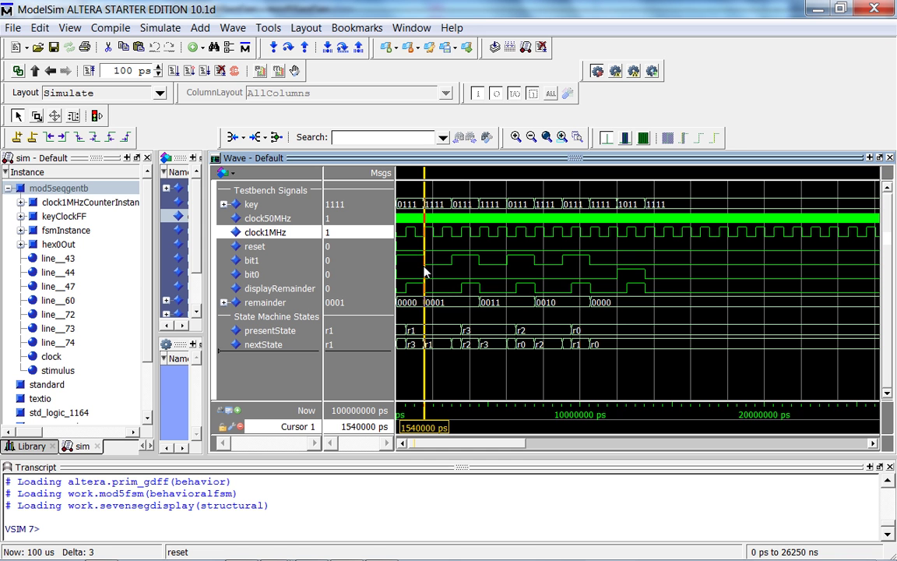
Step the cursor nine clock1MHz edges to 8540000 ps, following presentState through r1, r3 and r2.
mouse_move(424, 270)
mouse_move(435, 331)
mouse_move(406, 333)
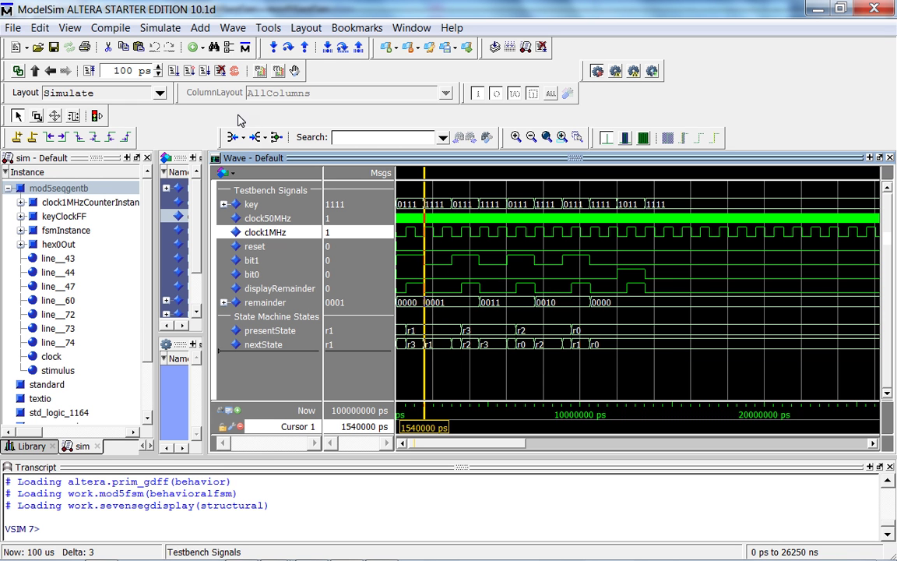
click(126, 138)
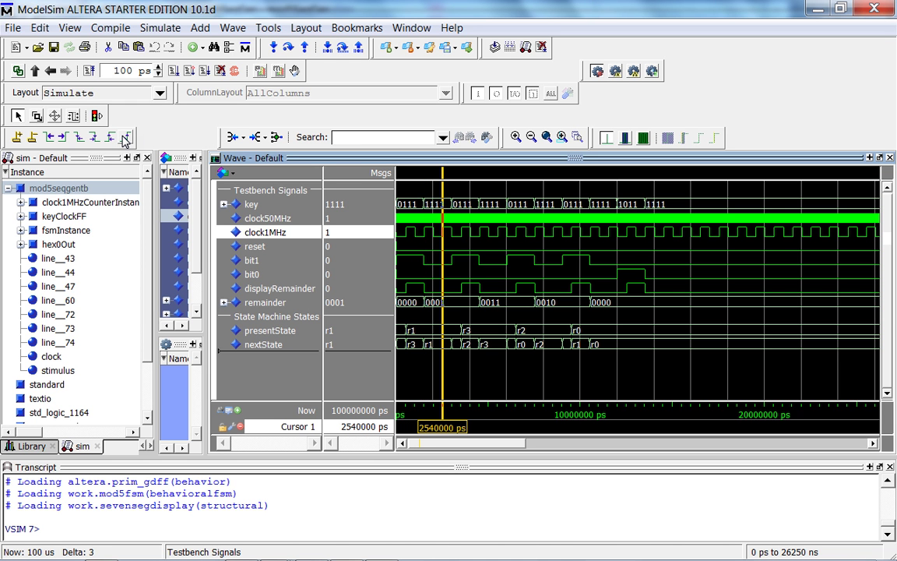
click(125, 137)
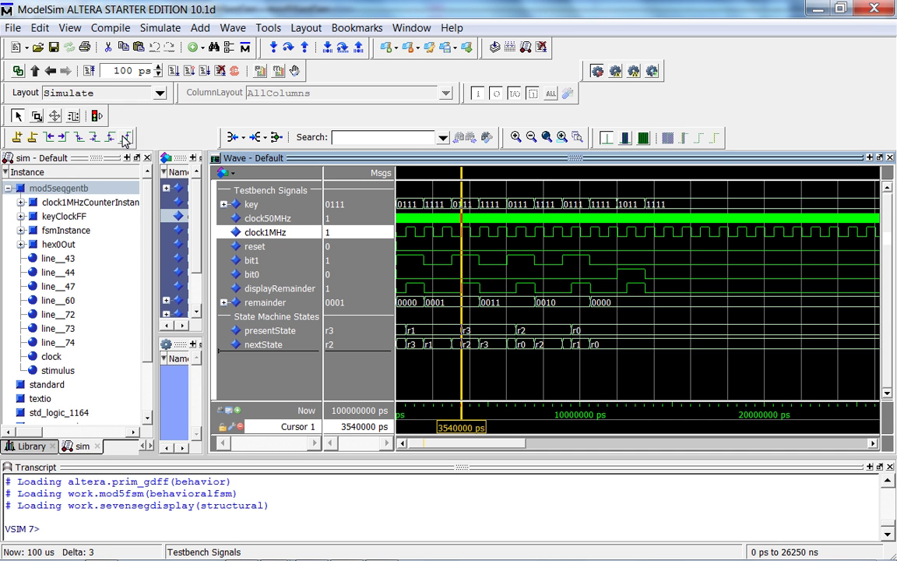
click(126, 138)
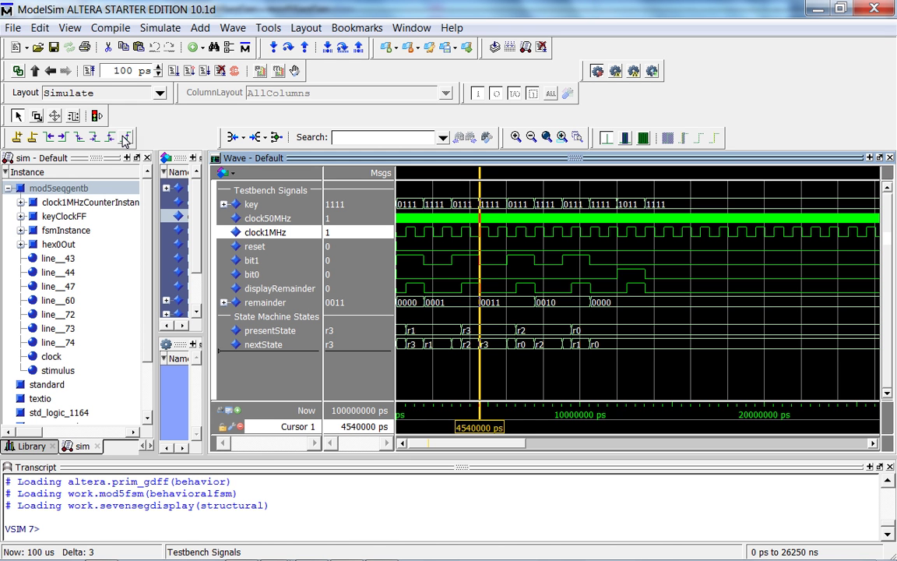
click(126, 138)
click(125, 138)
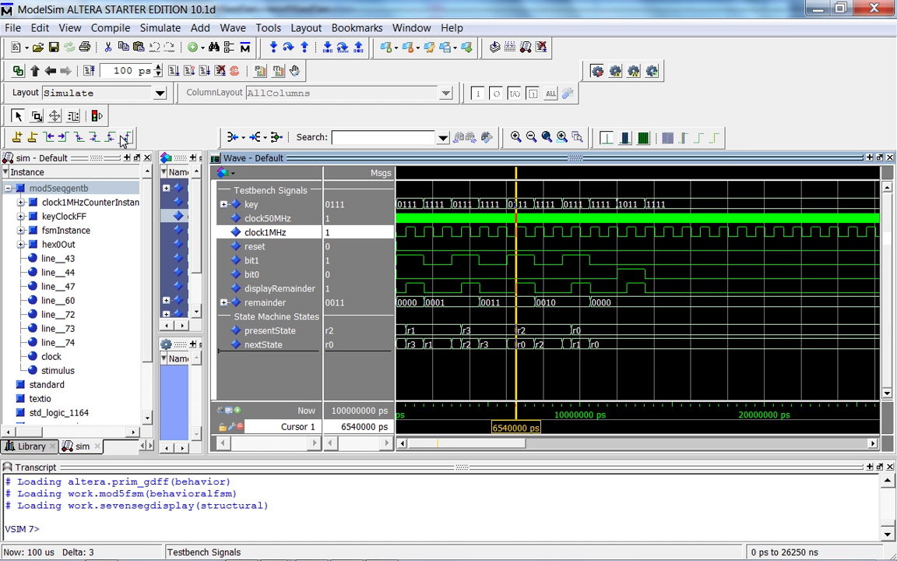
click(122, 138)
click(123, 138)
click(123, 138)
click(125, 139)
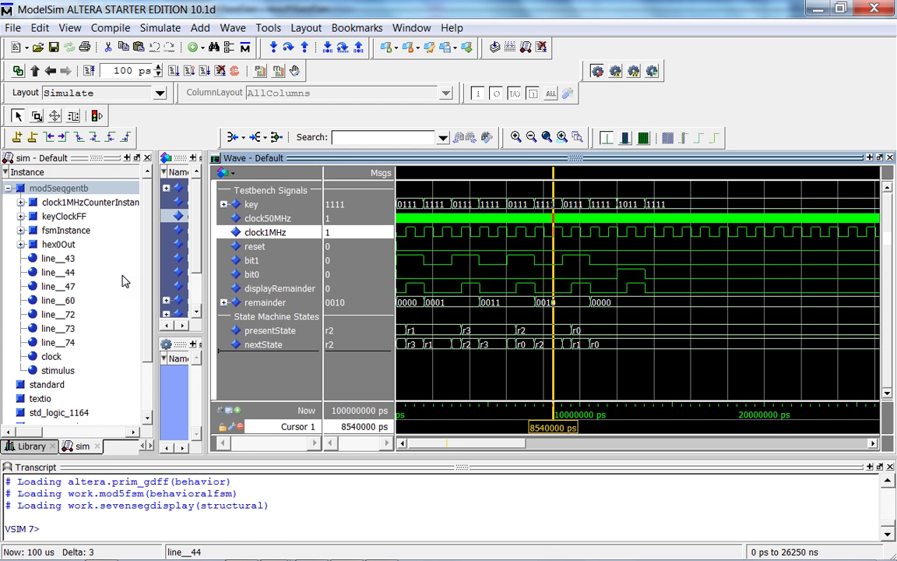
mouse_move(313, 556)
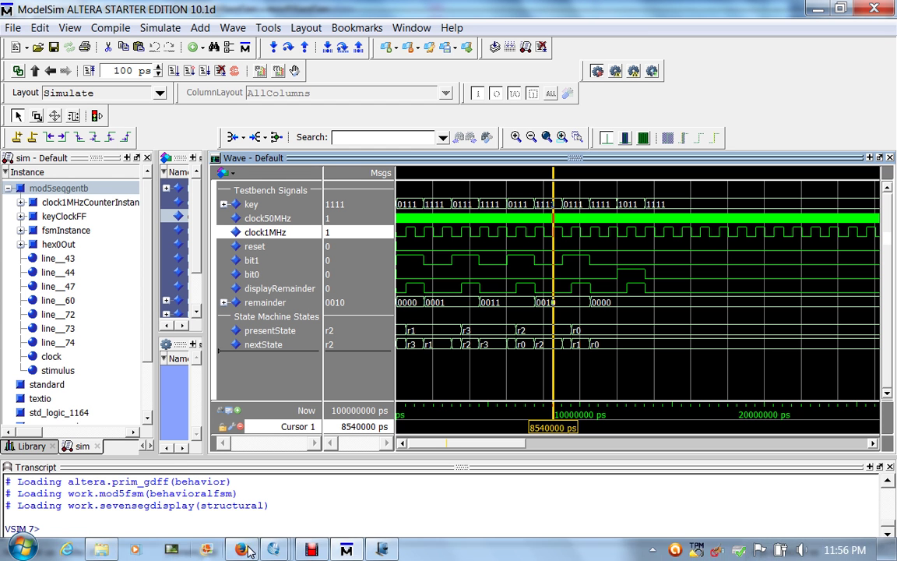